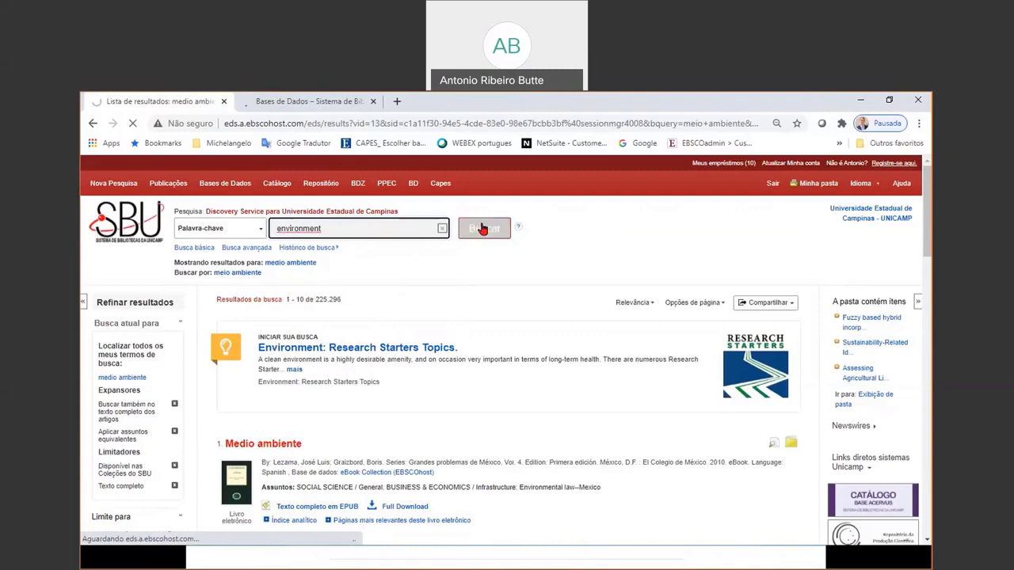
Run a keyword search for "environment" and highlight the total number of results.
click(484, 228)
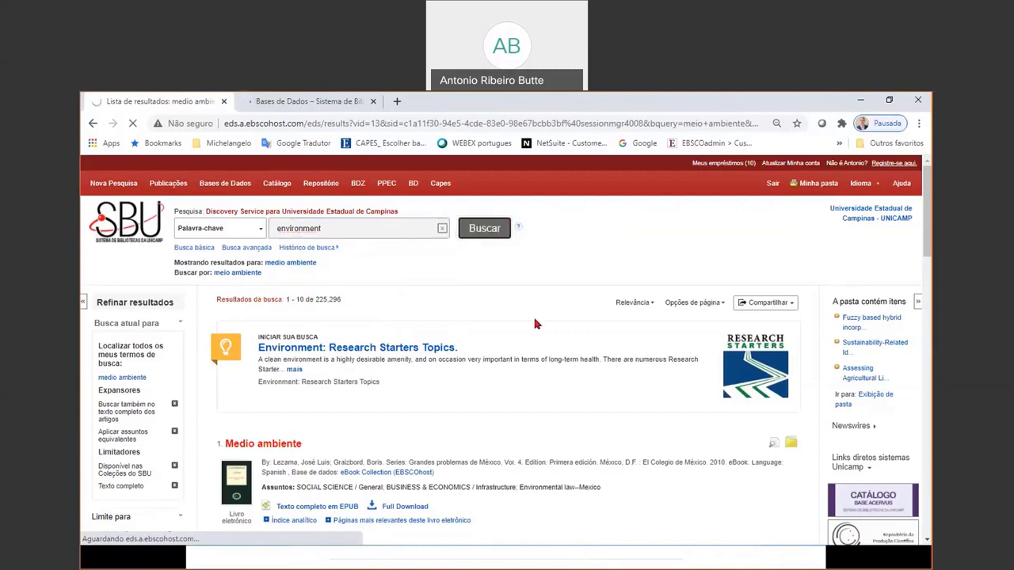
drag(379, 289, 311, 275)
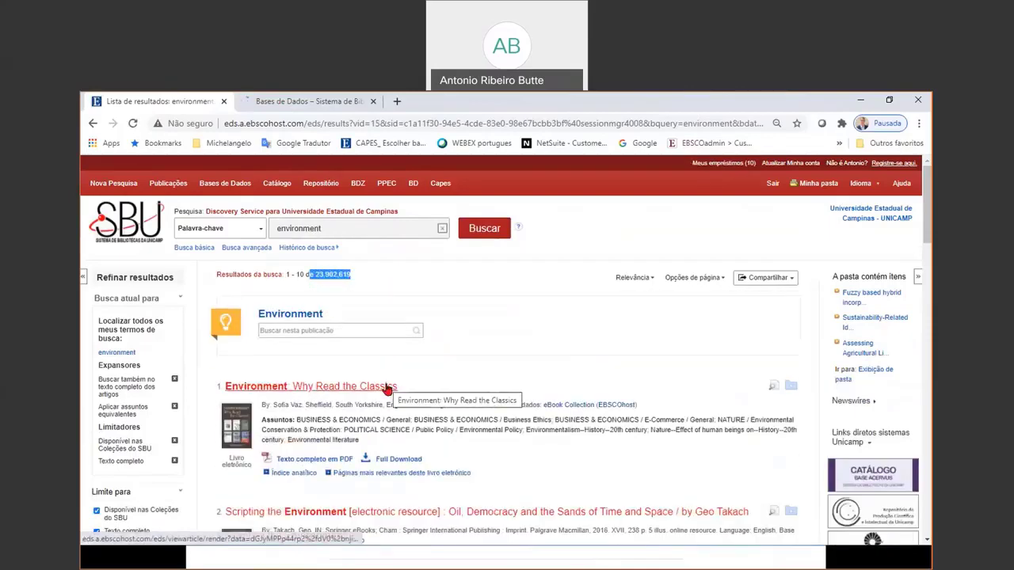
Limit the search results to items with full text in PDF (Texto completo em PDF).
scroll(166, 425, down, 1)
scroll(166, 420, down, 2)
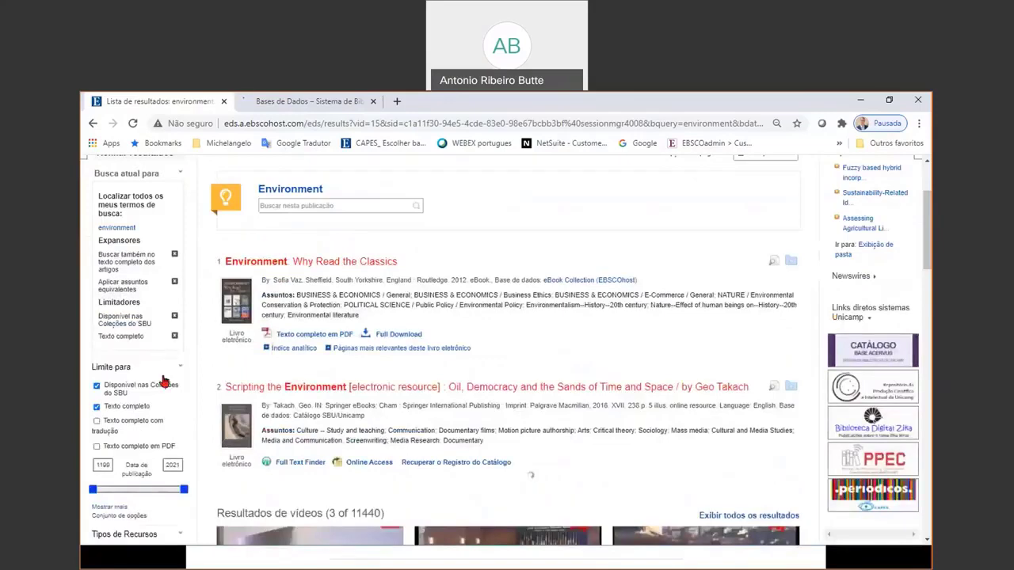
scroll(163, 382, down, 1)
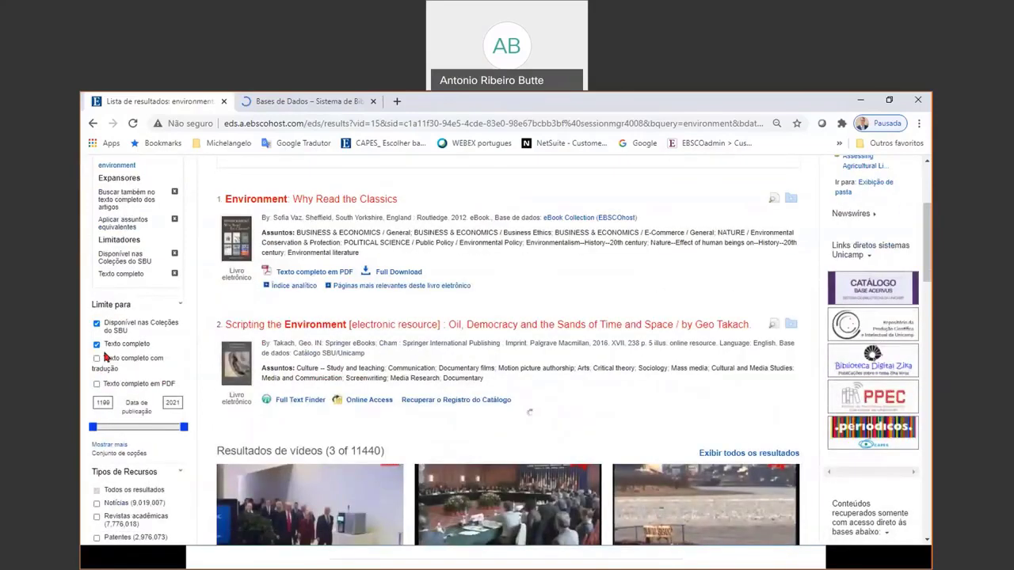
click(99, 385)
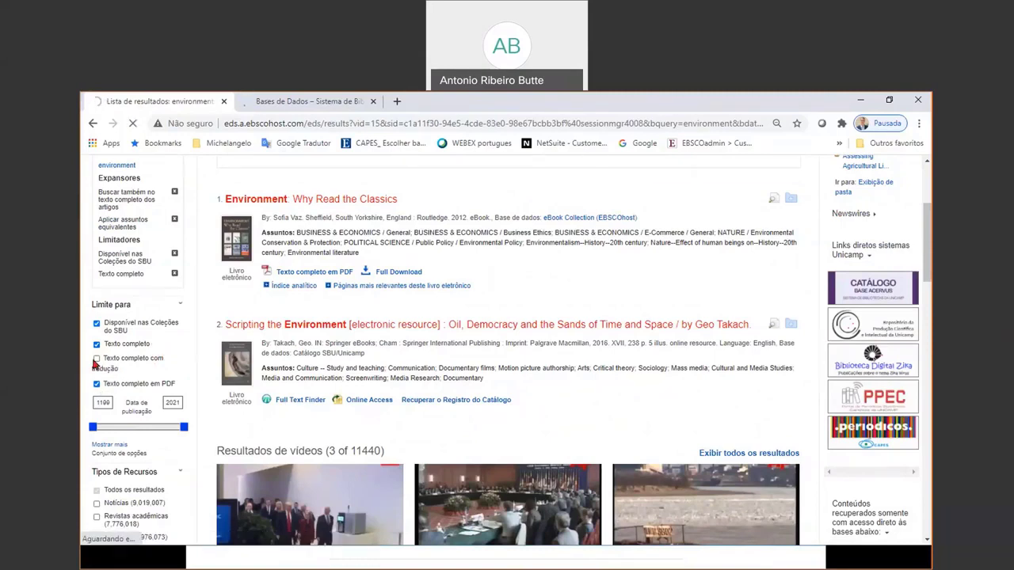
click(97, 360)
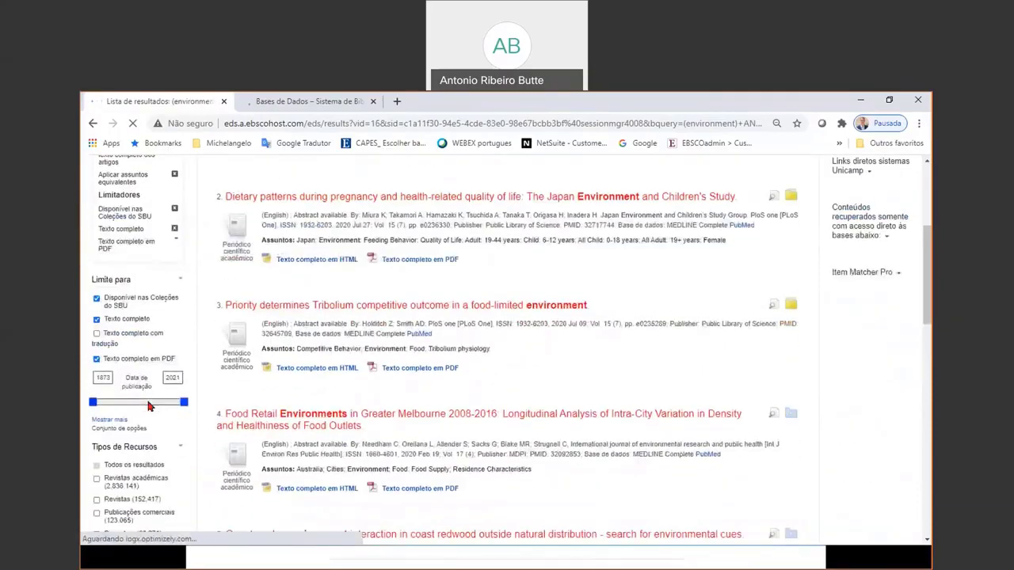
Restrict the publication date range of the results to 2014–2021.
scroll(149, 405, down, 3)
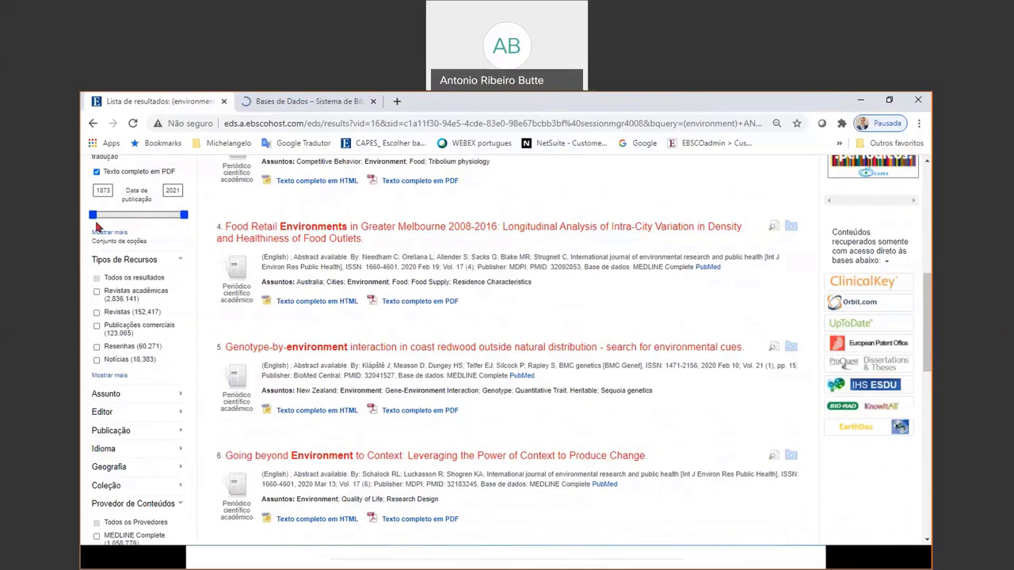
drag(93, 215, 177, 221)
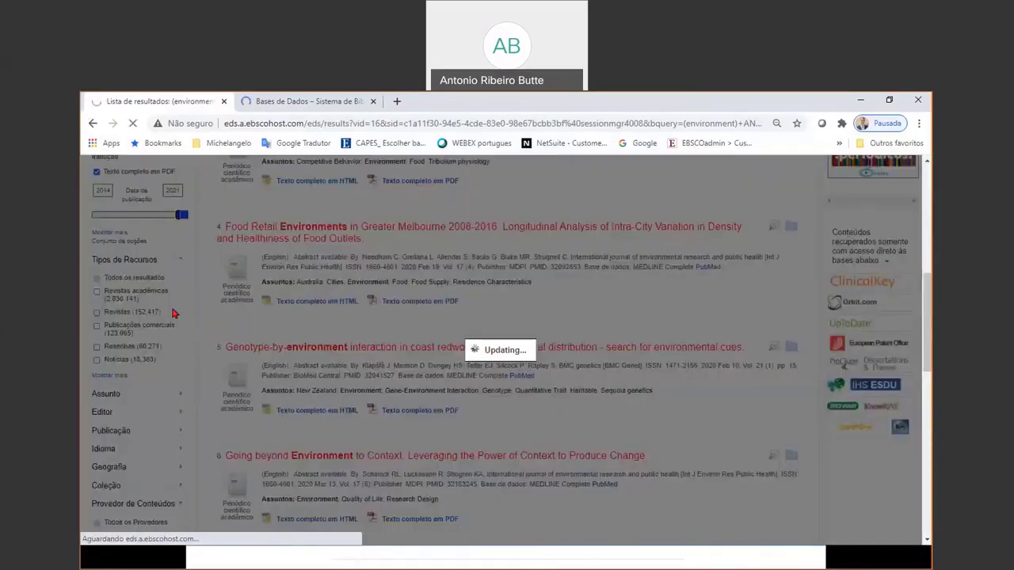
scroll(173, 313, down, 1)
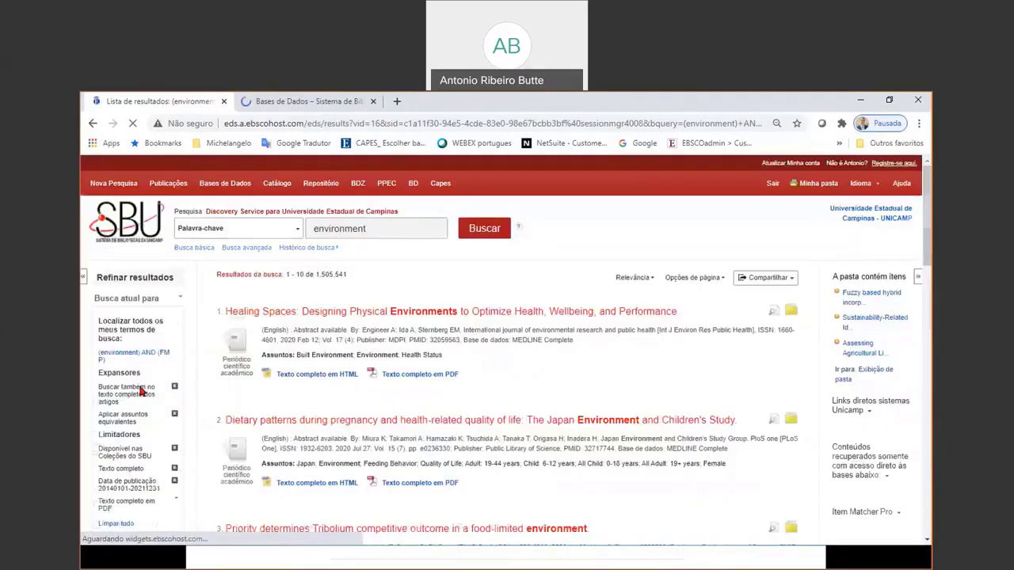
Expand the Assunto filter, look through its full list of subjects, and close the list without applying any.
scroll(126, 341, down, 2)
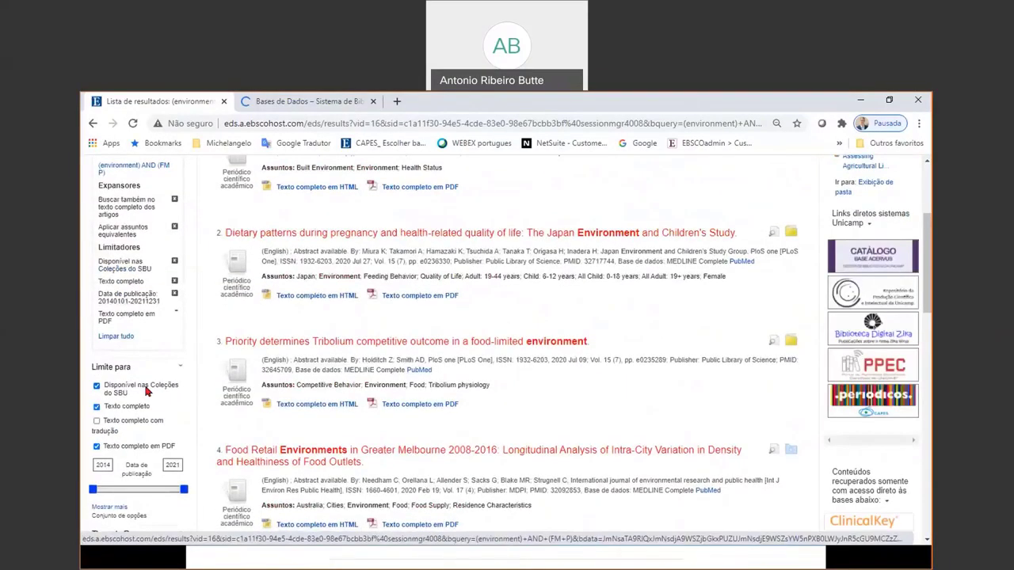
scroll(145, 391, down, 3)
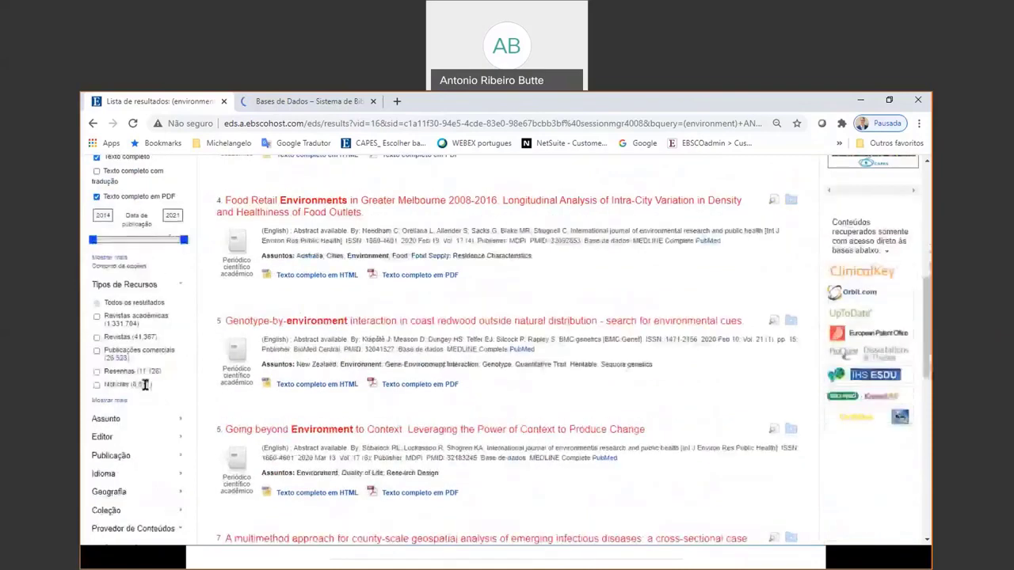
click(106, 419)
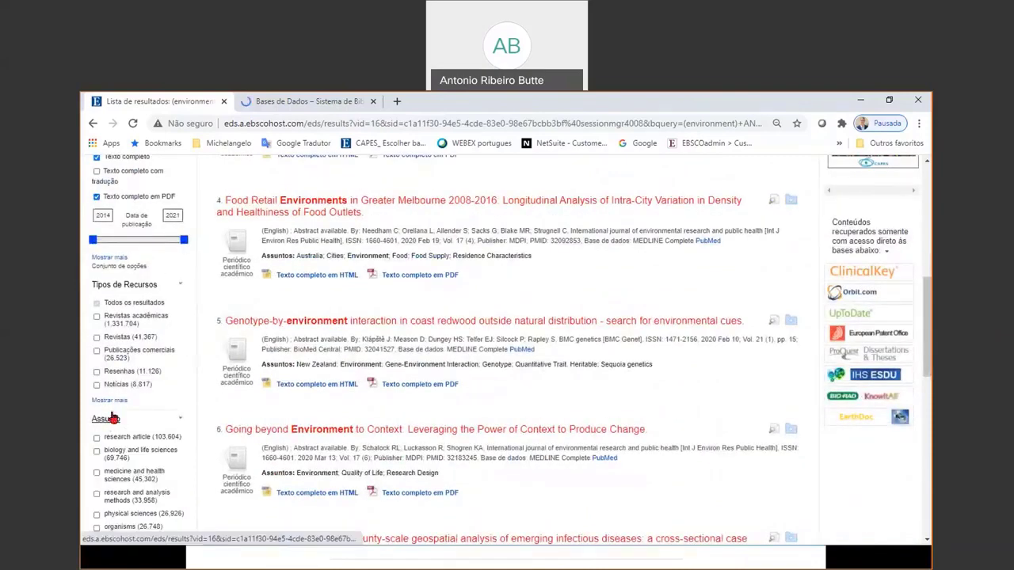
scroll(119, 380, down, 2)
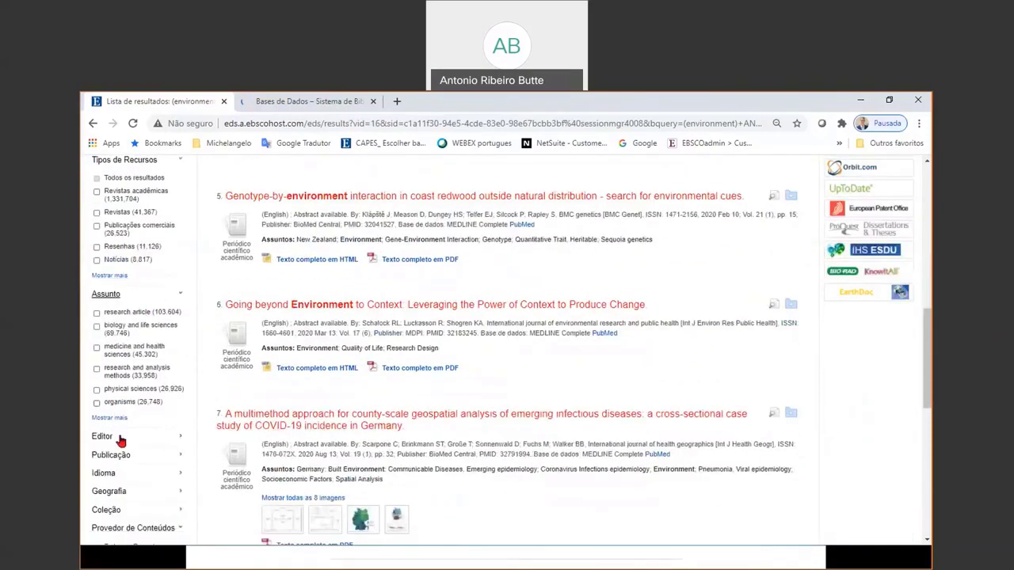
click(109, 419)
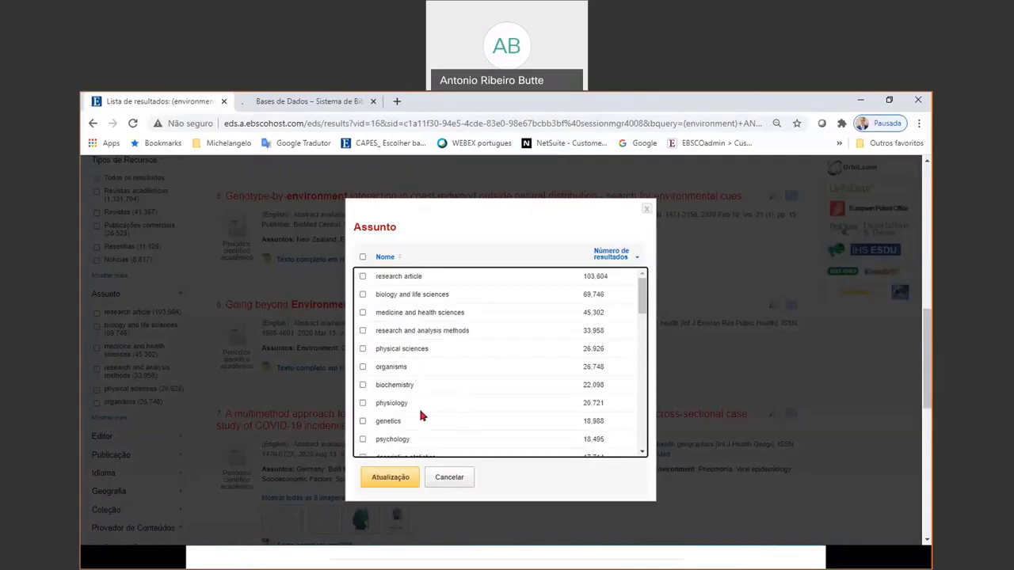
scroll(420, 412, down, 2)
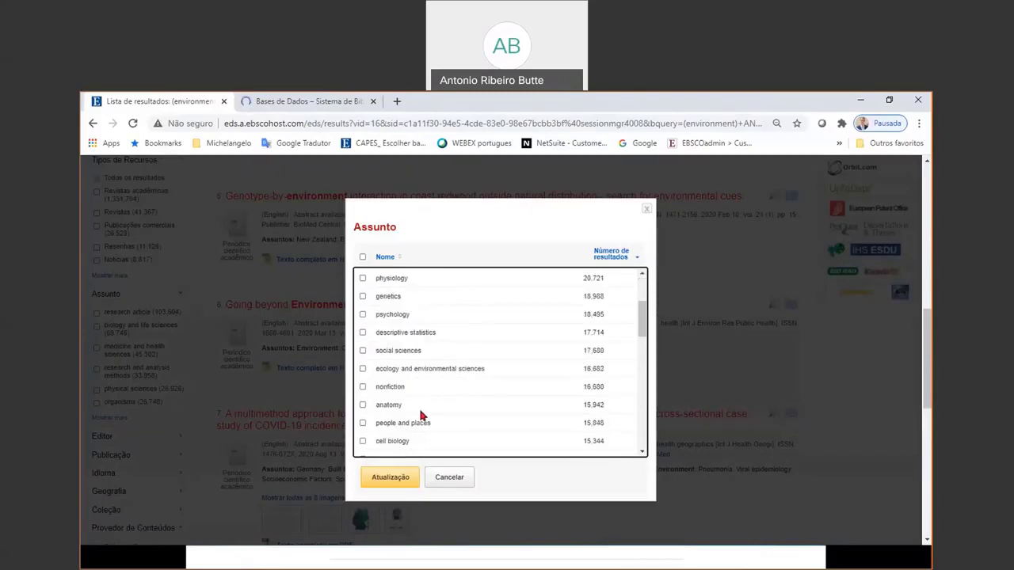
scroll(419, 415, down, 2)
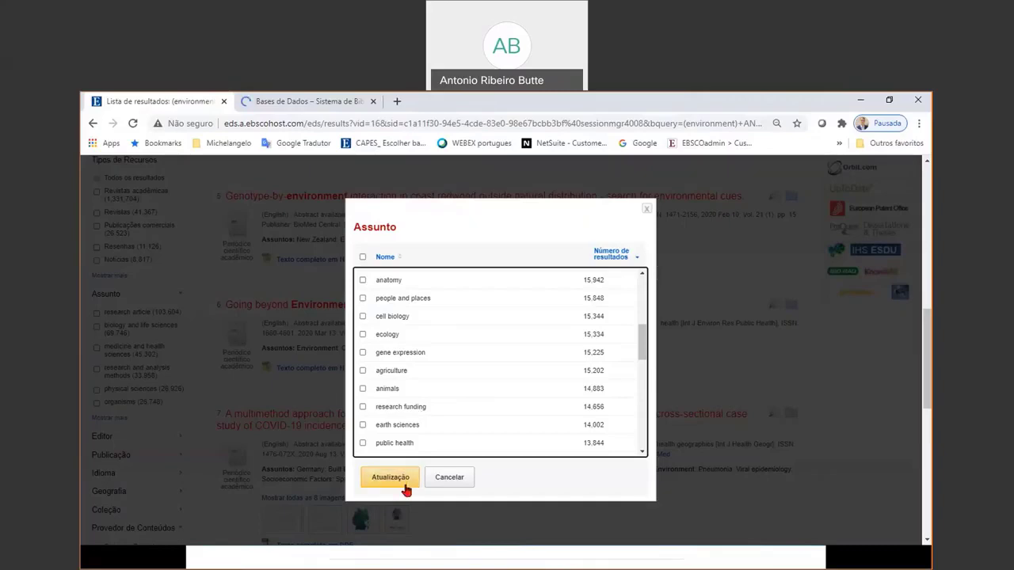
click(449, 479)
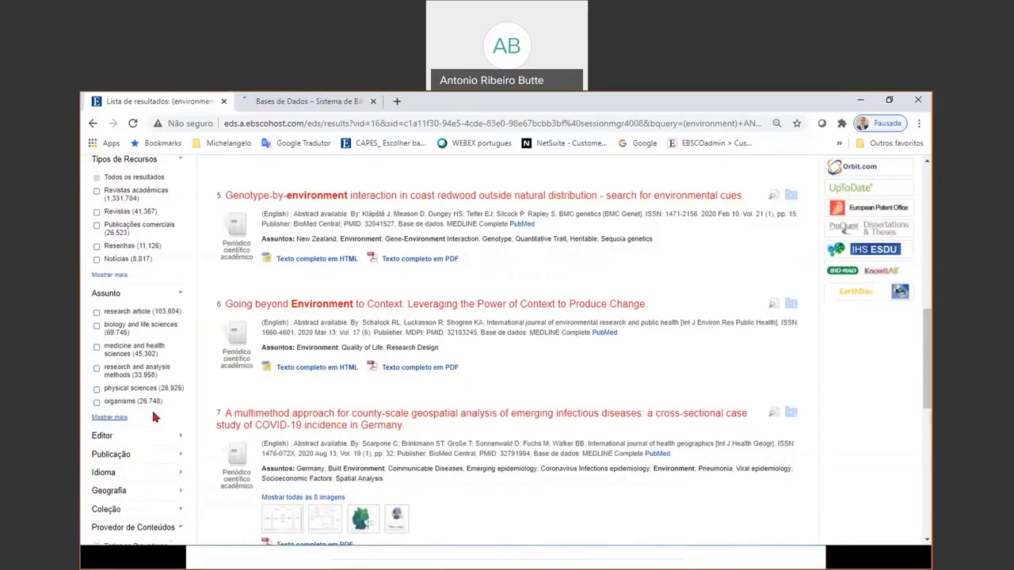
Expand the Editor, Publicação, Idioma, Geografia and Coleção filters to view their options.
scroll(153, 413, down, 1)
click(99, 380)
scroll(109, 385, down, 2)
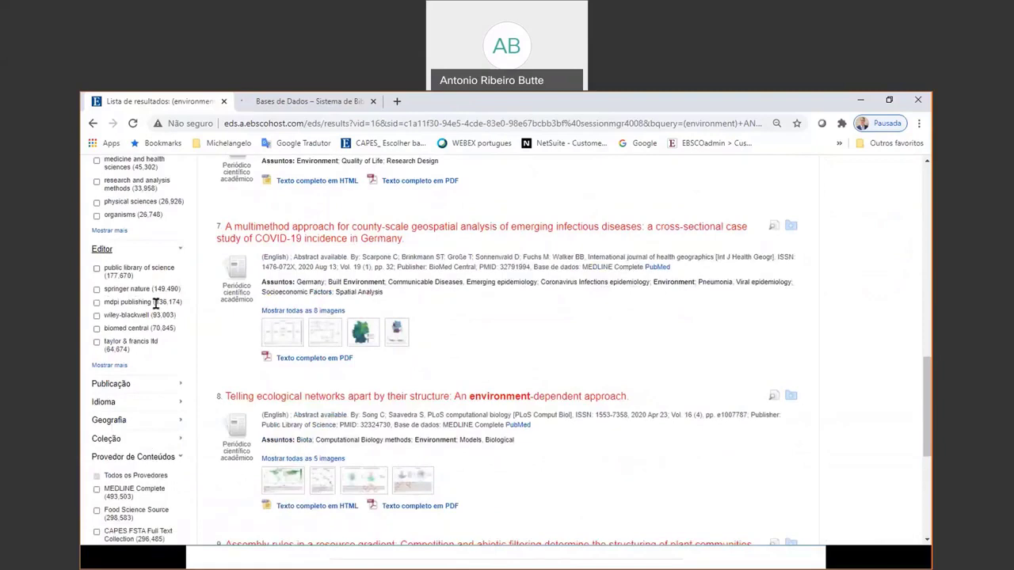
click(140, 385)
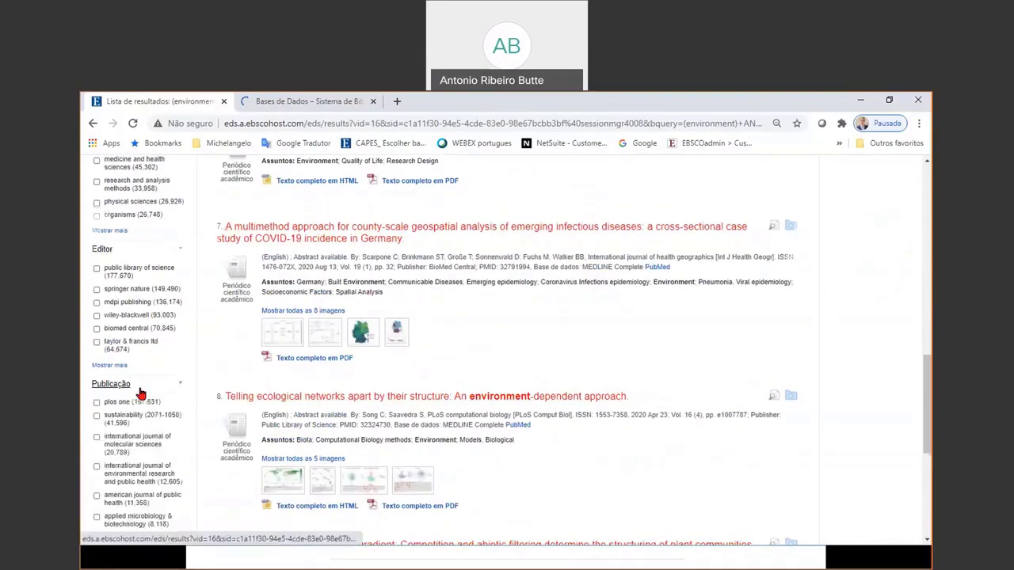
scroll(140, 392, down, 1)
scroll(140, 392, down, 2)
click(130, 369)
scroll(132, 368, down, 2)
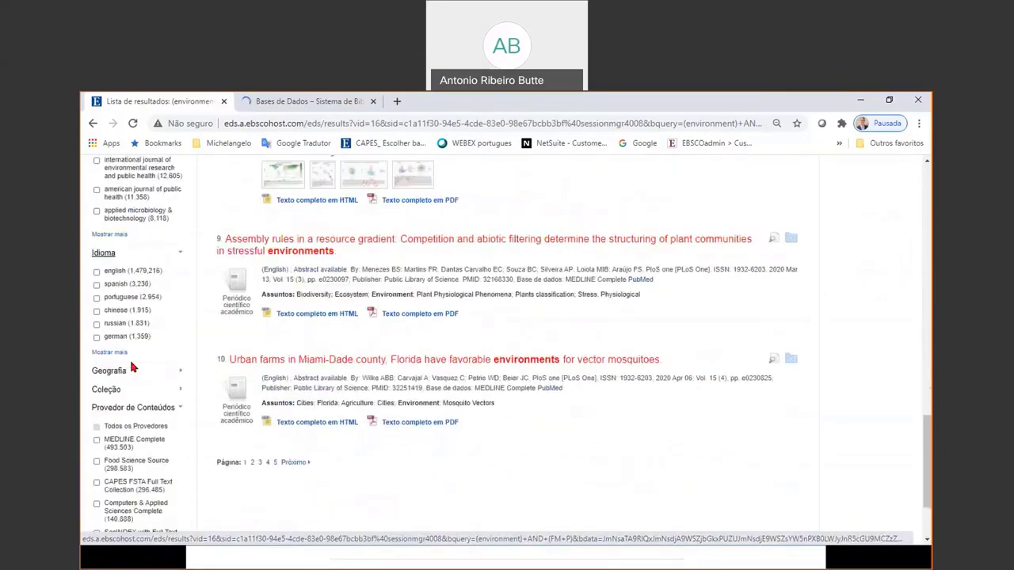
click(108, 370)
scroll(129, 364, down, 3)
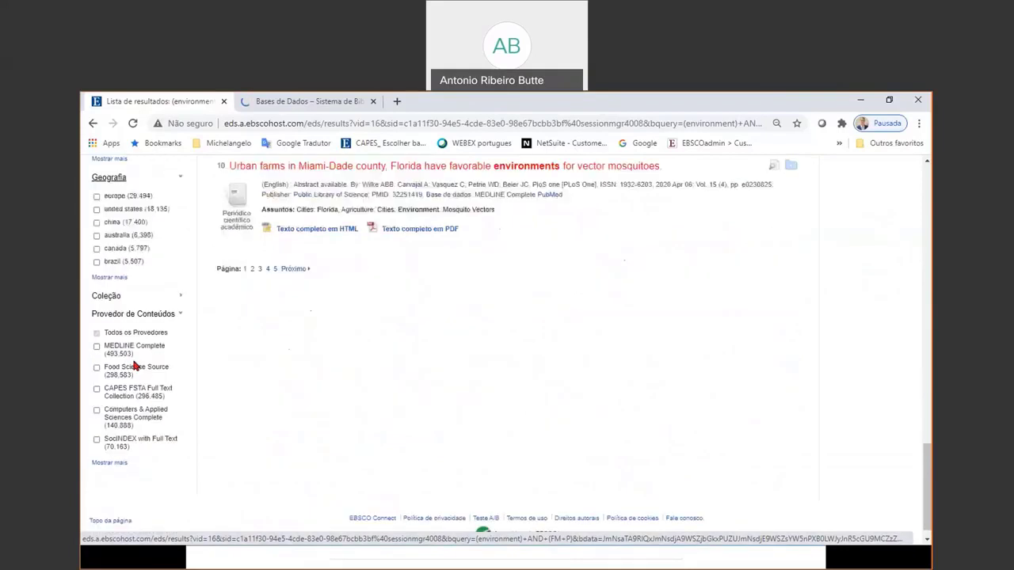
click(107, 296)
Look through the full Provedor de Conteúdos list sorted by name and close it without applying any provider.
scroll(170, 333, down, 2)
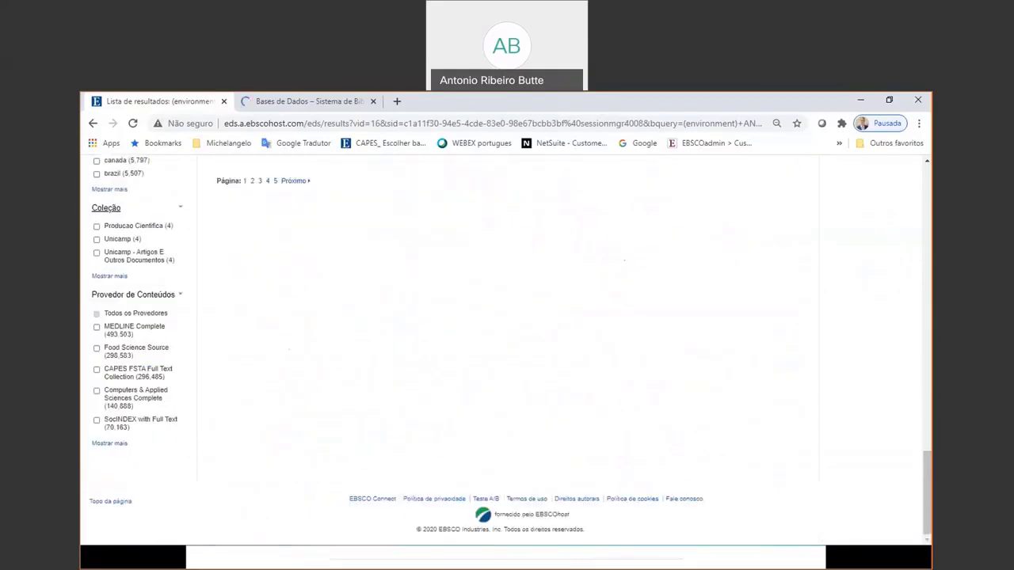
click(117, 444)
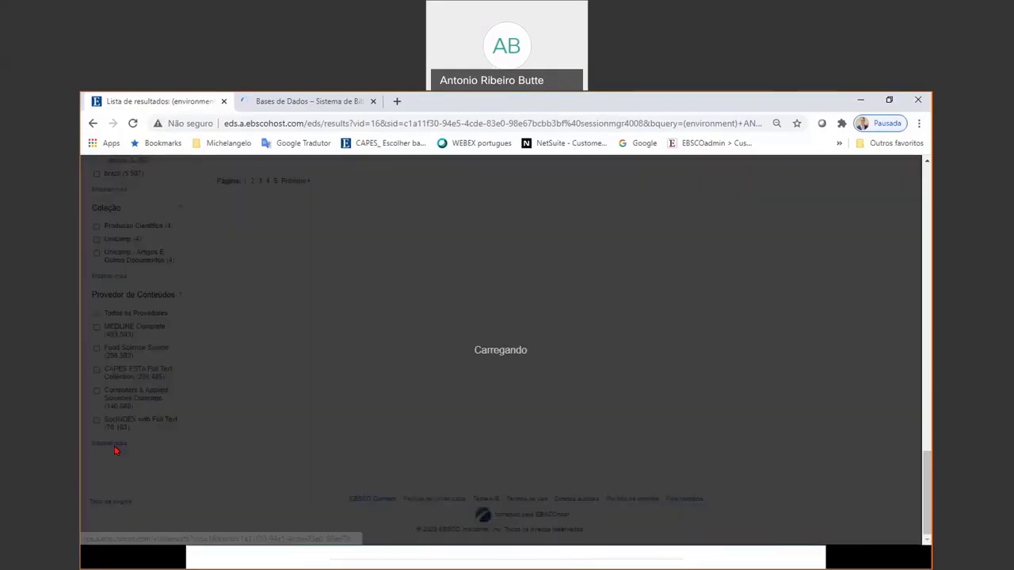
click(384, 265)
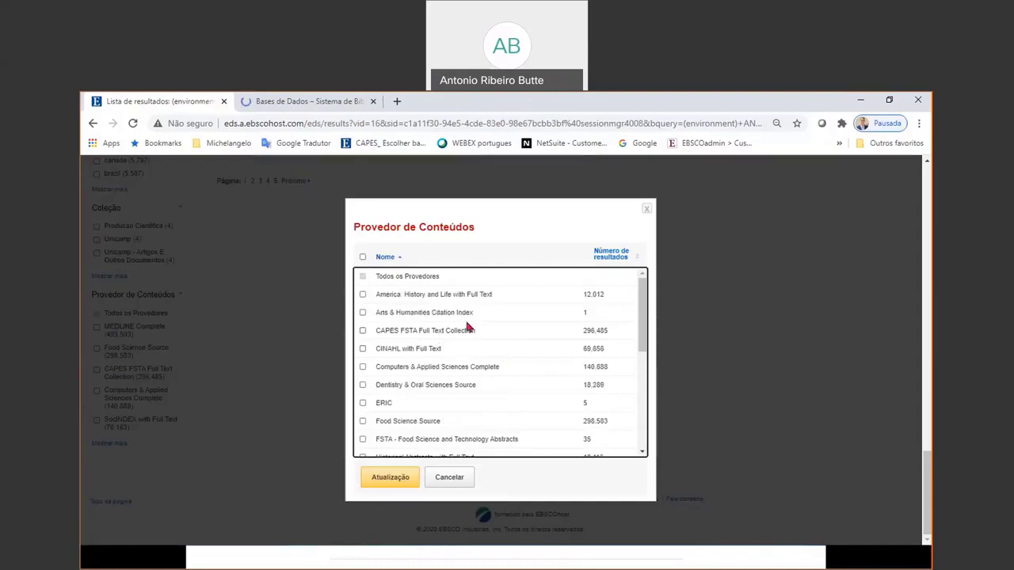
scroll(469, 297, down, 3)
scroll(468, 298, down, 3)
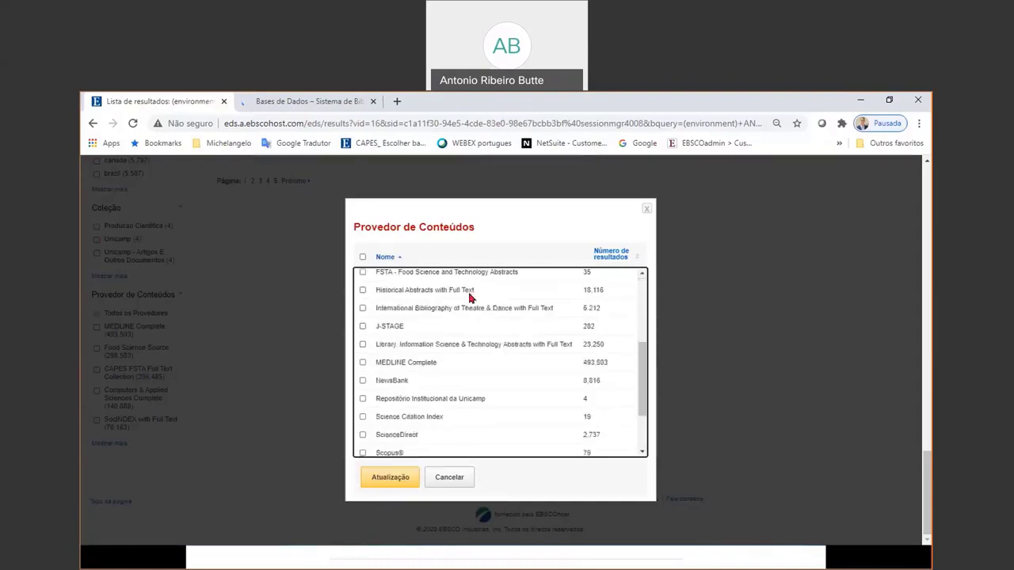
scroll(468, 298, up, 3)
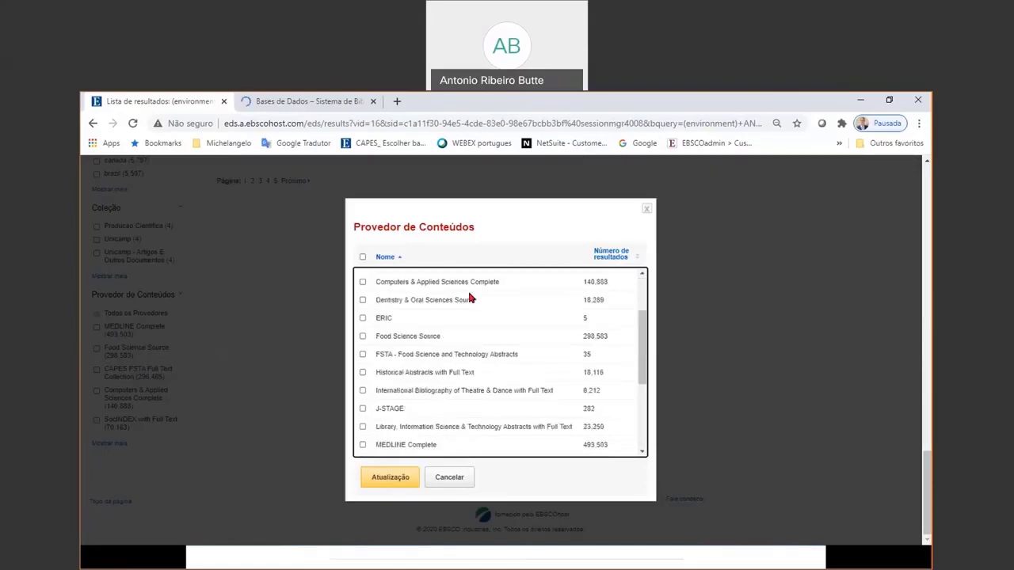
scroll(469, 297, up, 3)
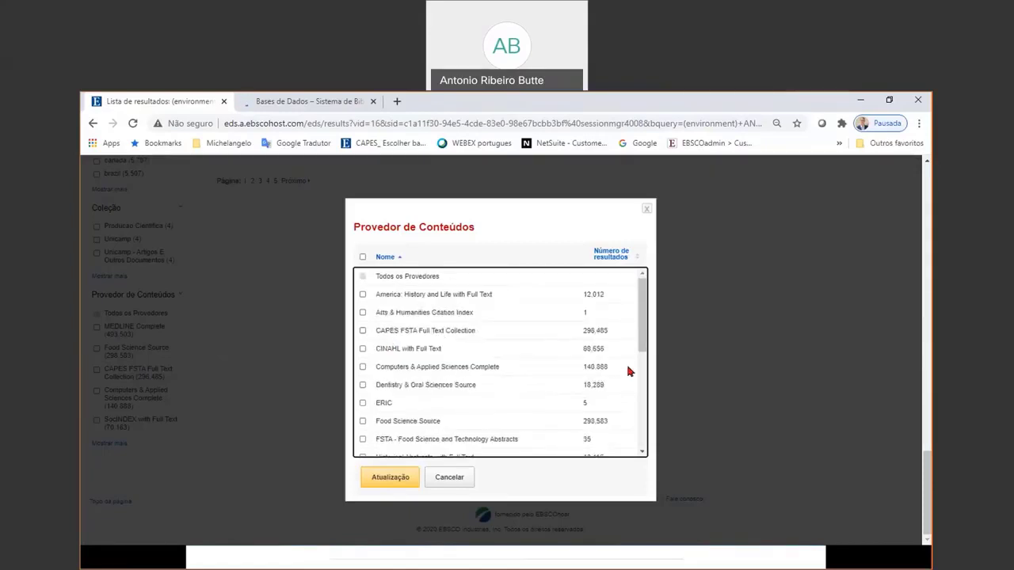
click(448, 478)
Review the expanders and limiters applied to the current search and the available resource types.
scroll(446, 388, up, 5)
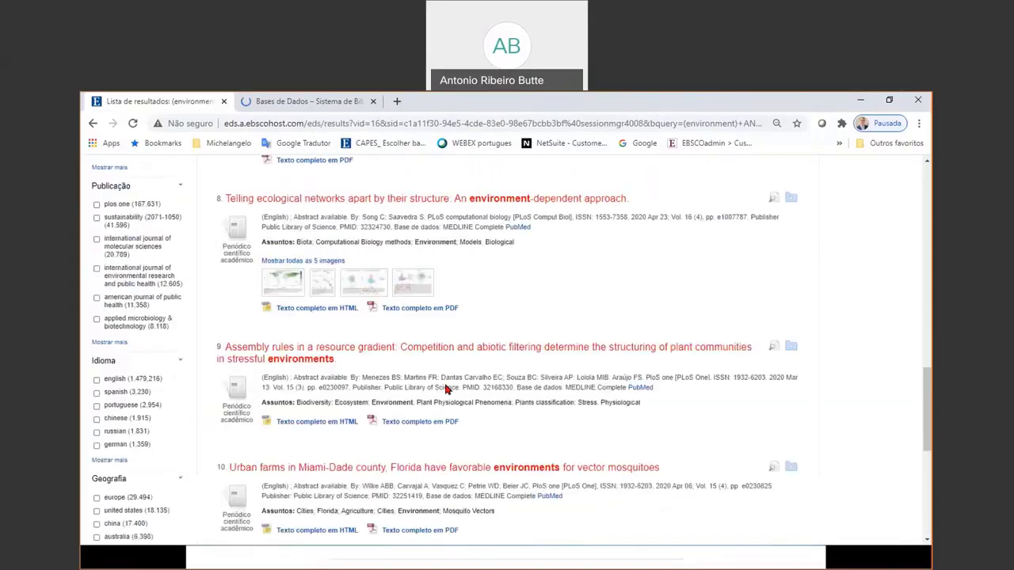
scroll(445, 389, up, 10)
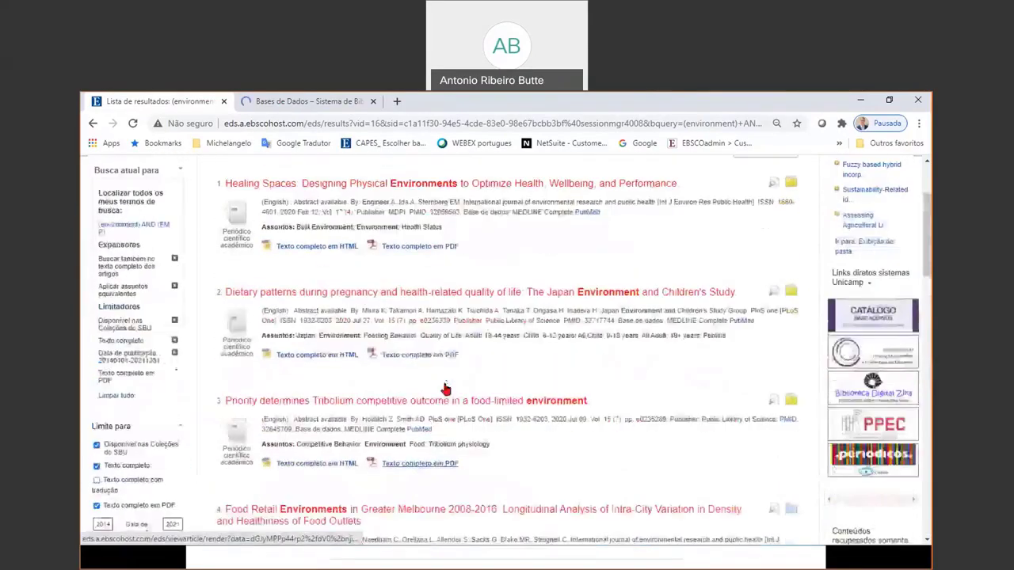
scroll(445, 389, up, 1)
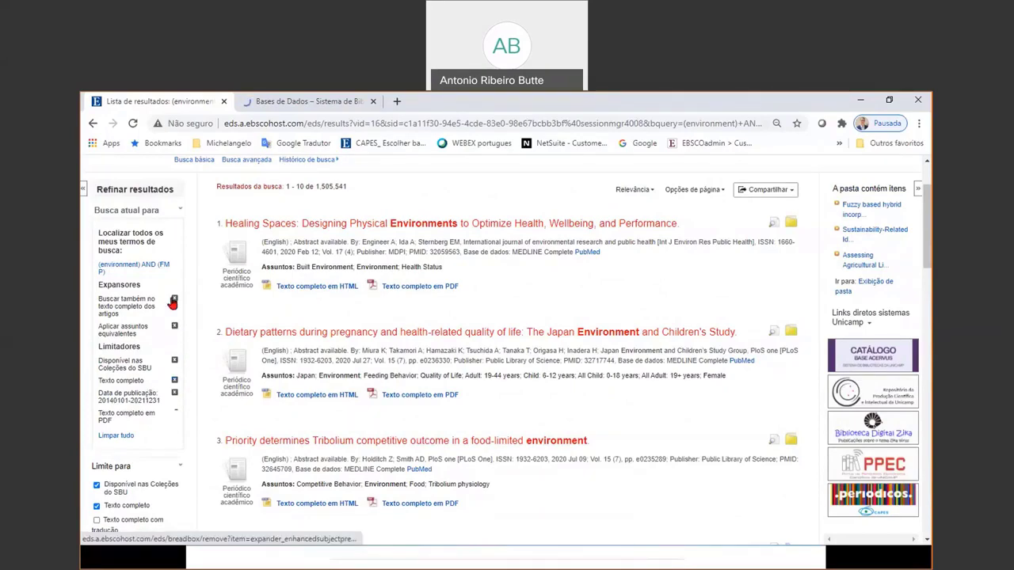
scroll(158, 333, down, 4)
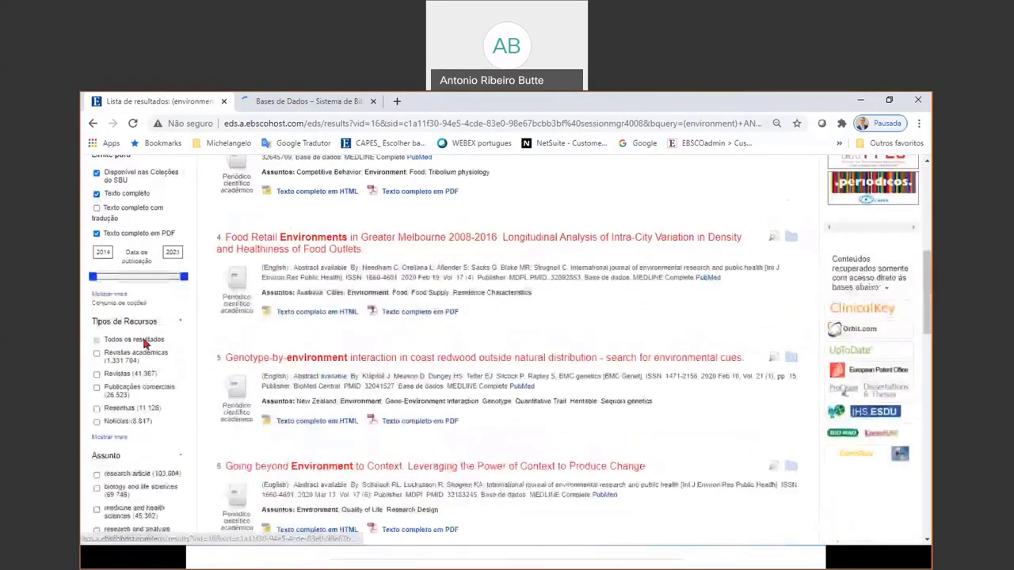
scroll(135, 427, up, 1)
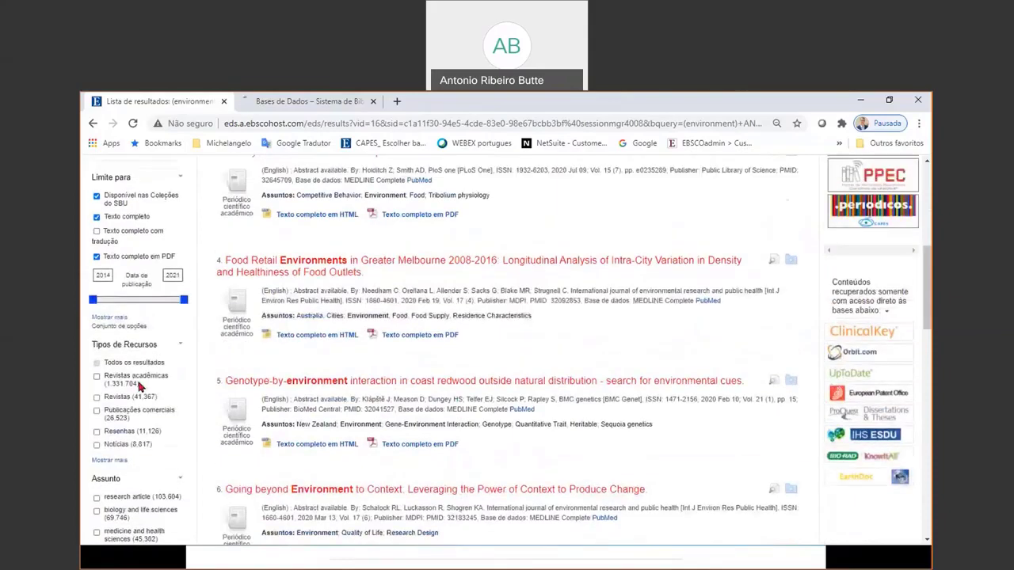
Preview the details and abstract of the first result, "Healing Spaces: Designing Physical Environments to Optimize Health, Wellbeing, and Performance".
scroll(139, 385, up, 5)
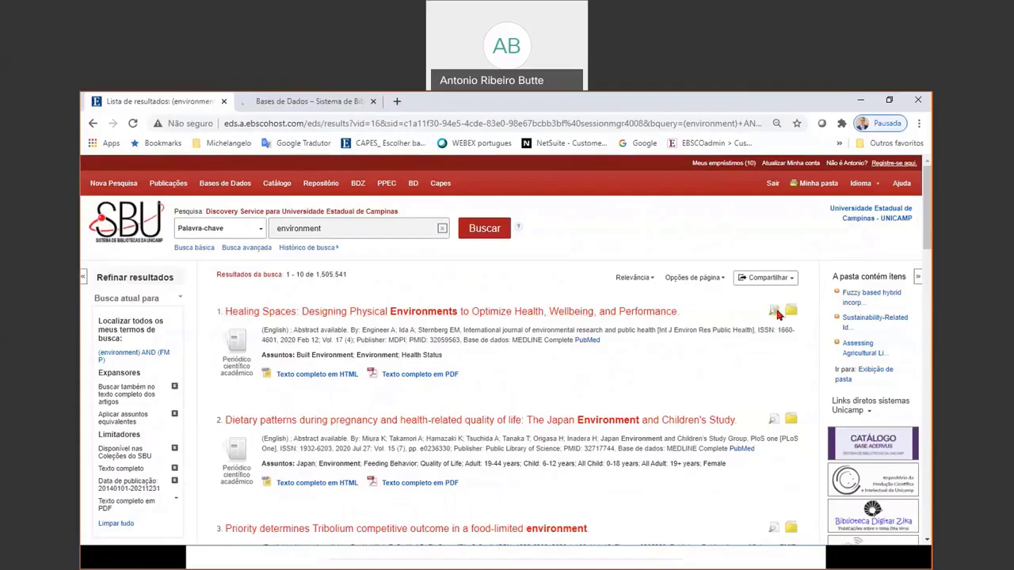
mouse_move(776, 315)
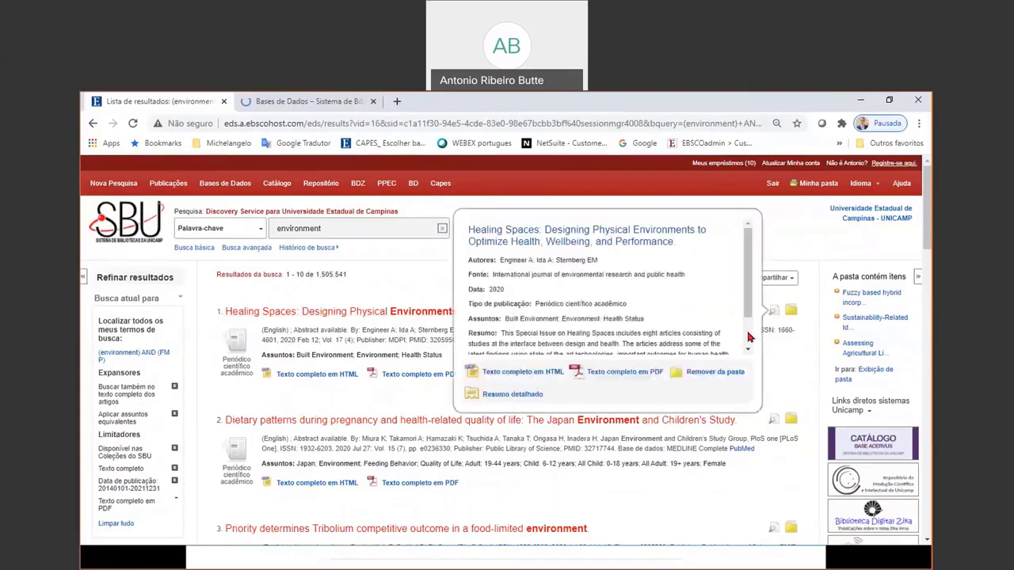
scroll(749, 337, down, 2)
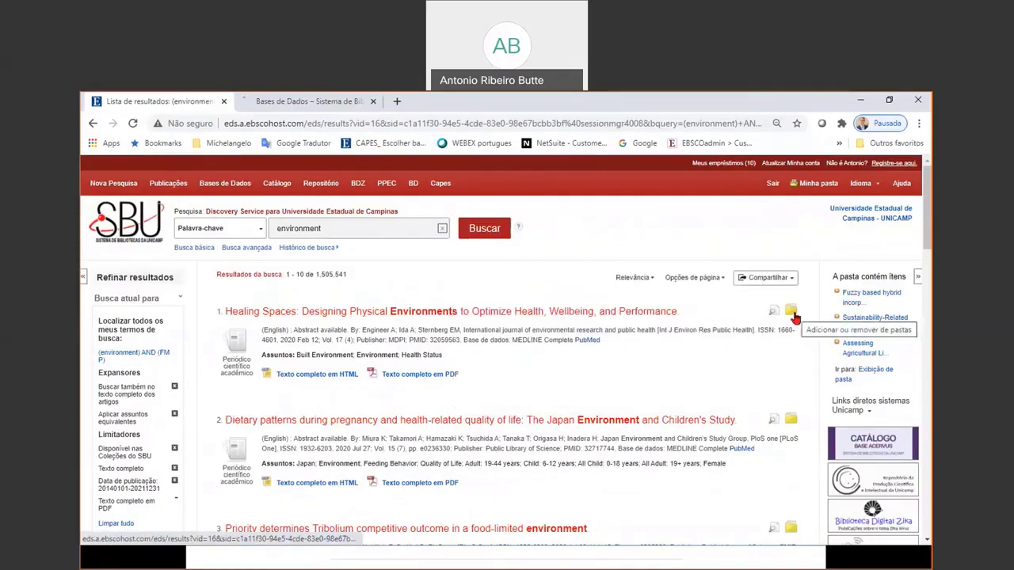
Add the fourth result, "Food Retail Environments in Greater Melbourne 2008-2016", to a personal folder.
scroll(796, 327, down, 3)
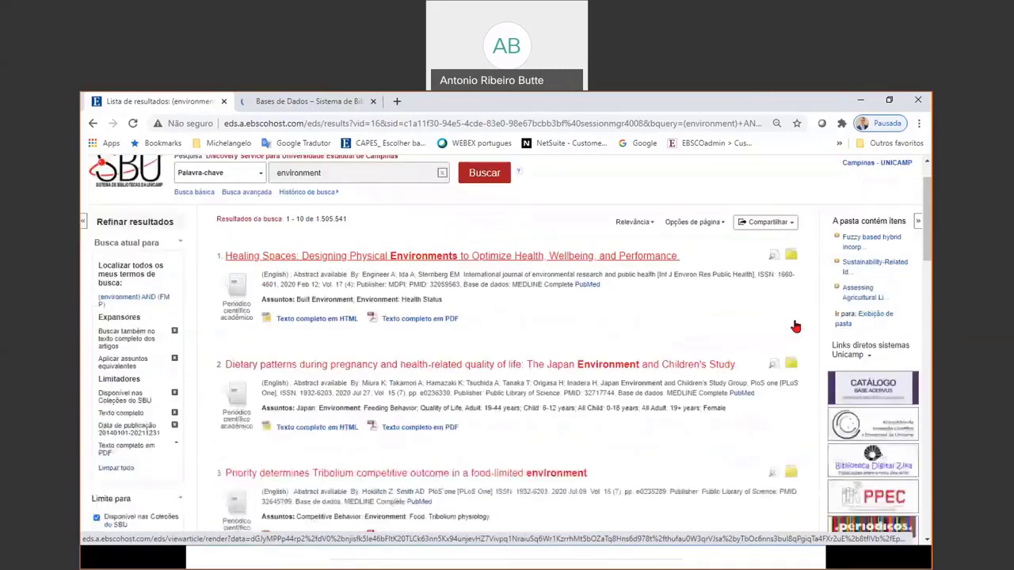
scroll(796, 327, up, 2)
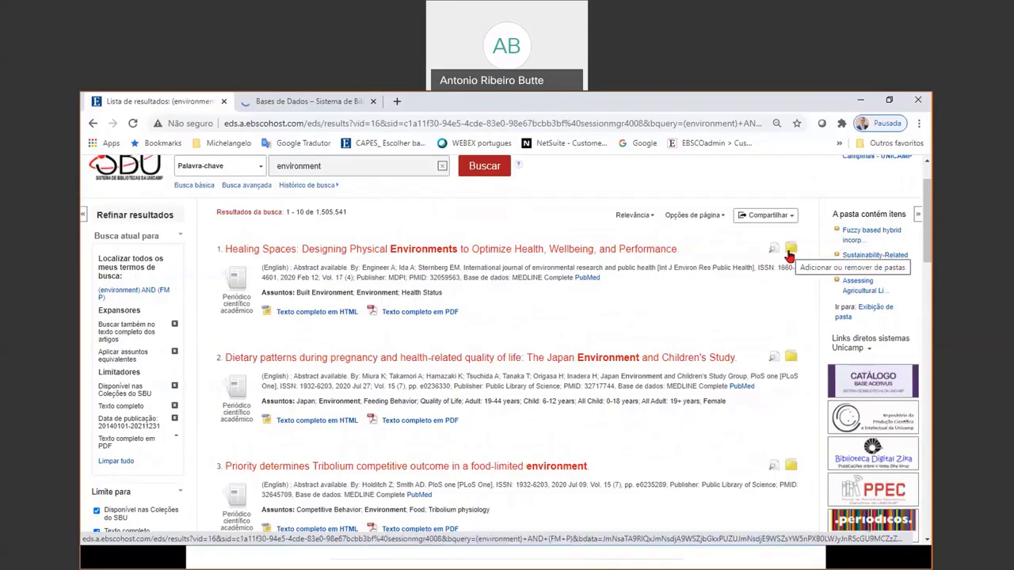
scroll(789, 256, down, 3)
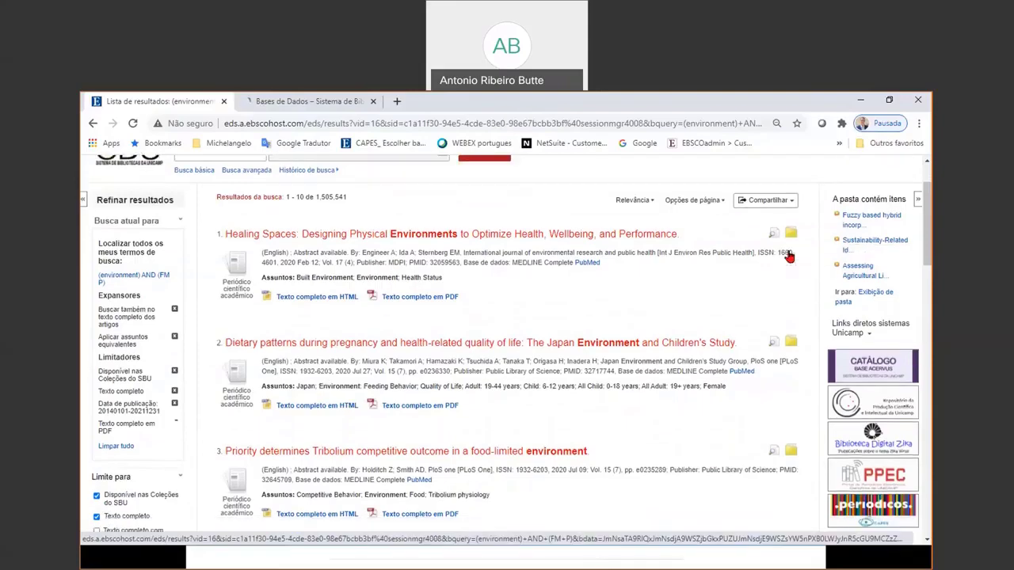
scroll(789, 256, down, 3)
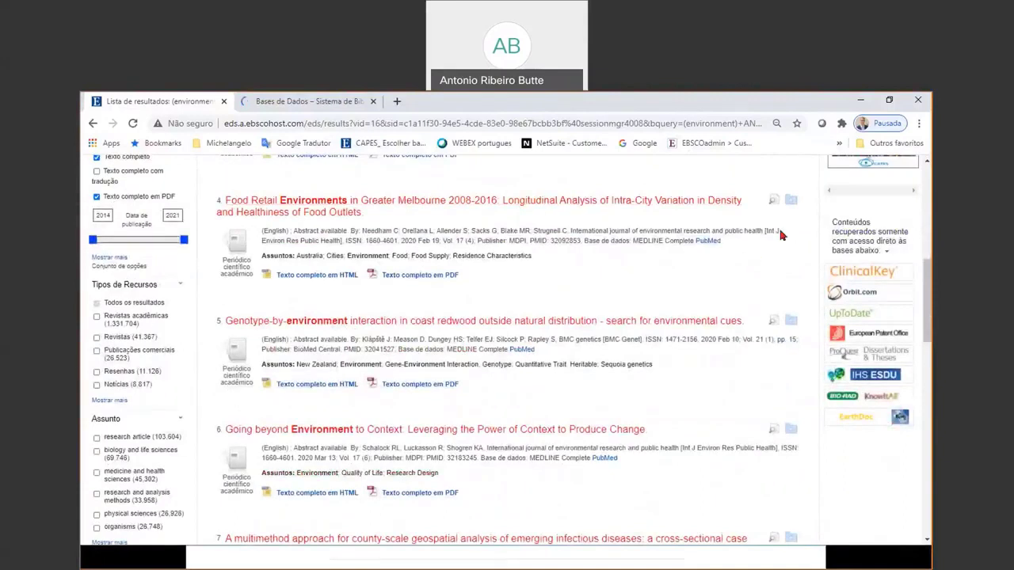
mouse_move(792, 205)
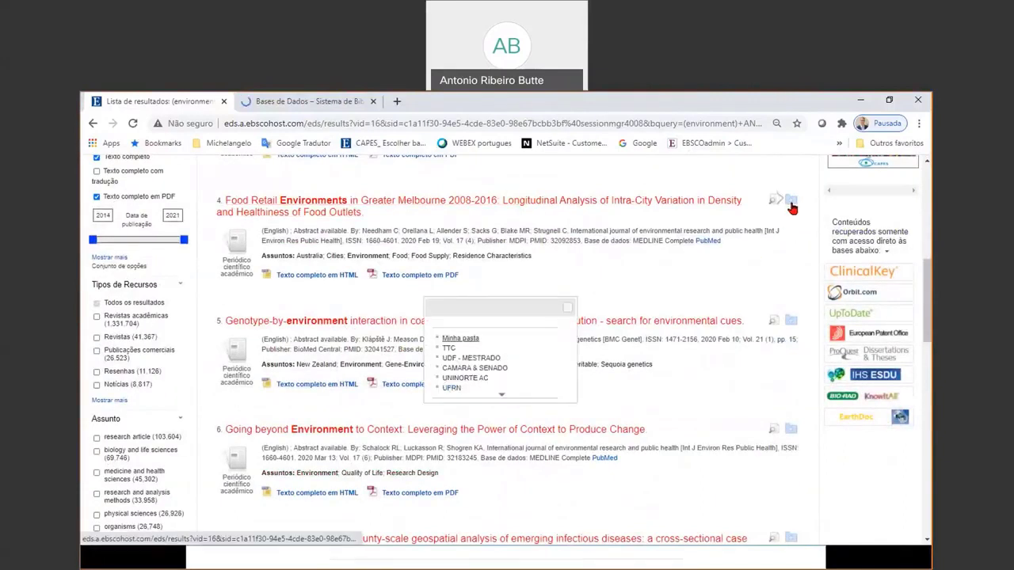
scroll(507, 358, down, 1)
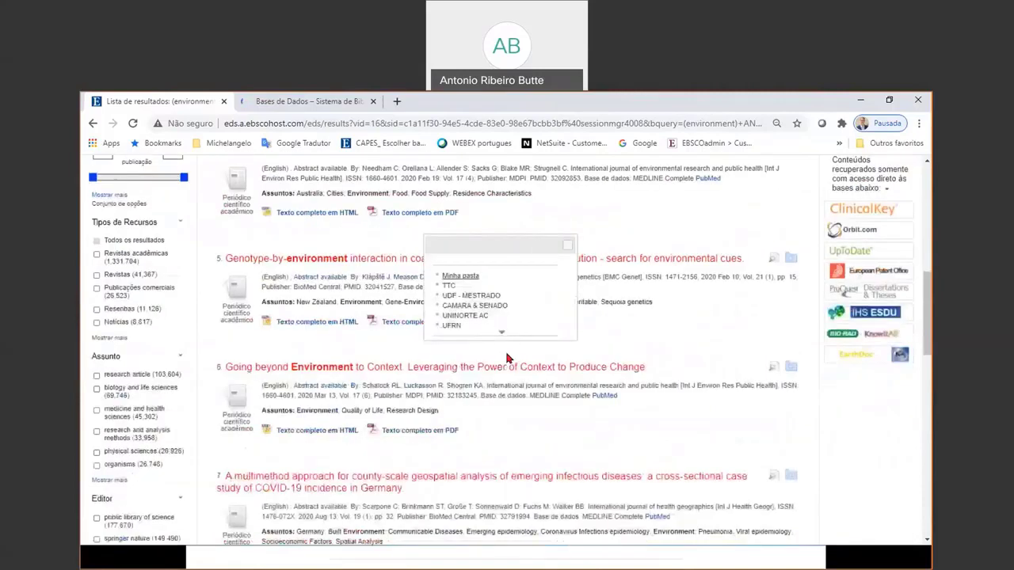
scroll(499, 338, down, 1)
drag(499, 338, 464, 305)
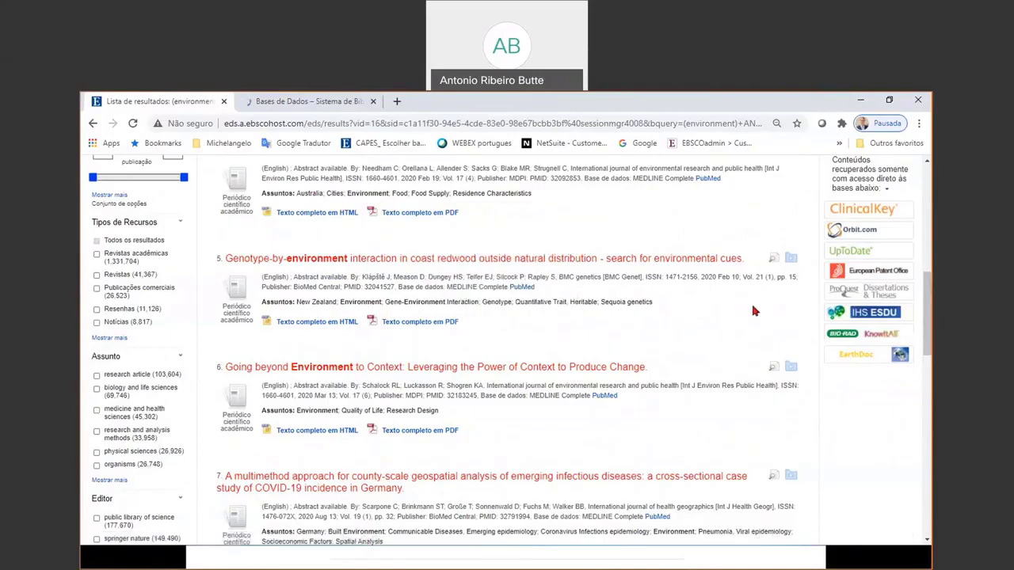
scroll(749, 301, up, 1)
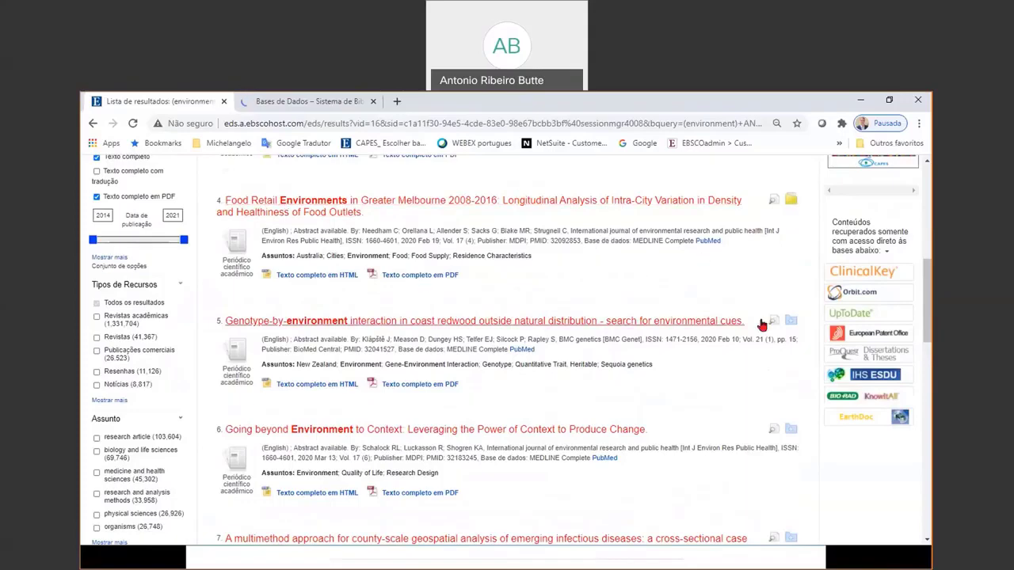
scroll(726, 326, up, 5)
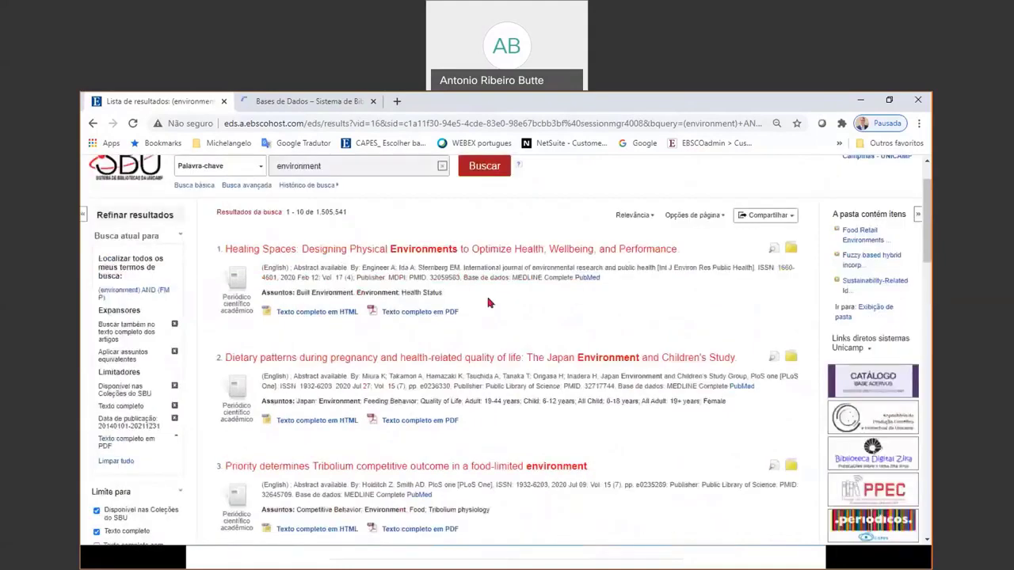
Open the sixth result, "Going beyond Environment to Context", and examine its detailed record, abstract, references and full text.
scroll(488, 302, down, 5)
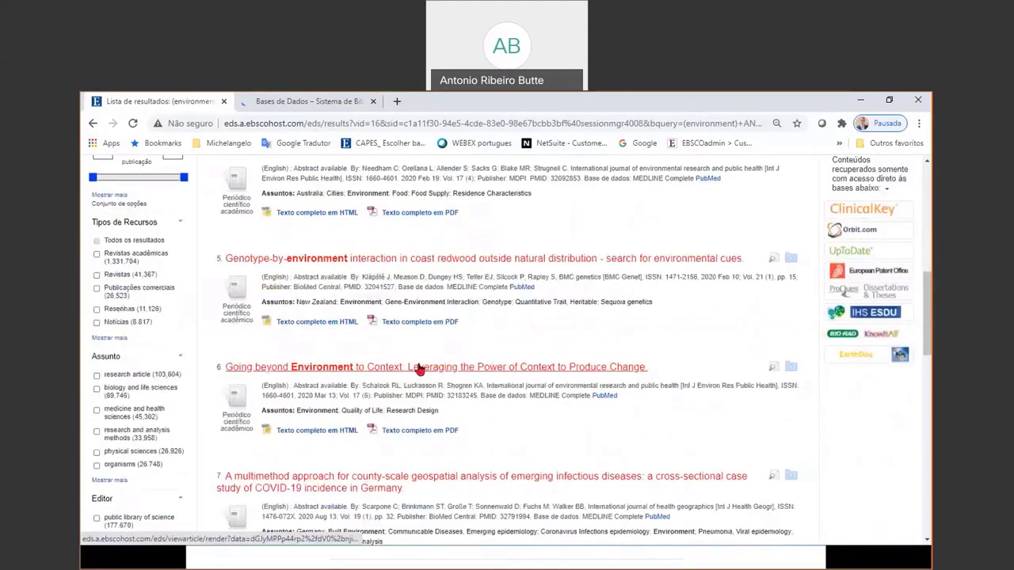
click(420, 367)
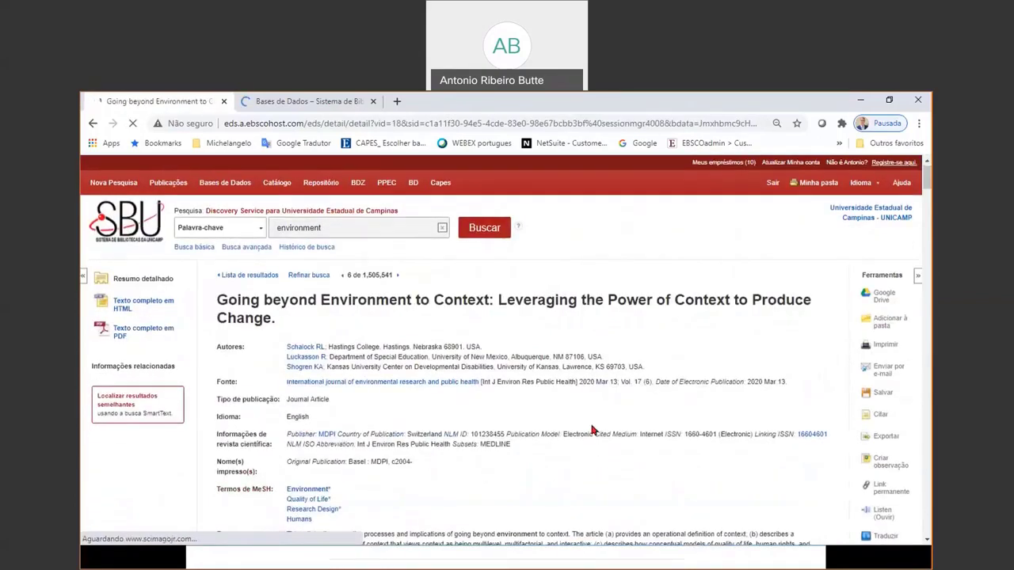
scroll(592, 429, down, 2)
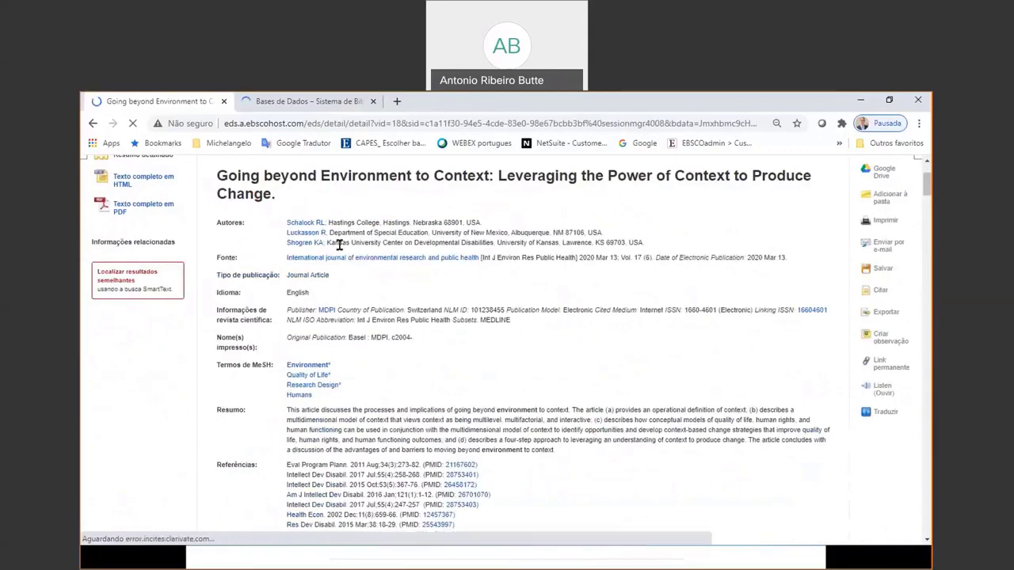
scroll(388, 350, down, 3)
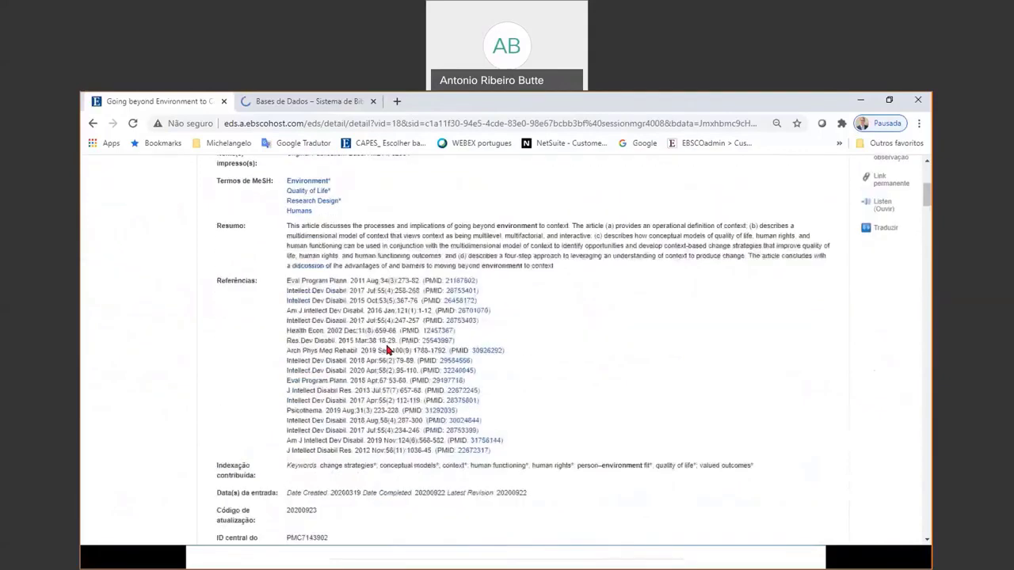
scroll(388, 350, down, 5)
scroll(388, 350, down, 2)
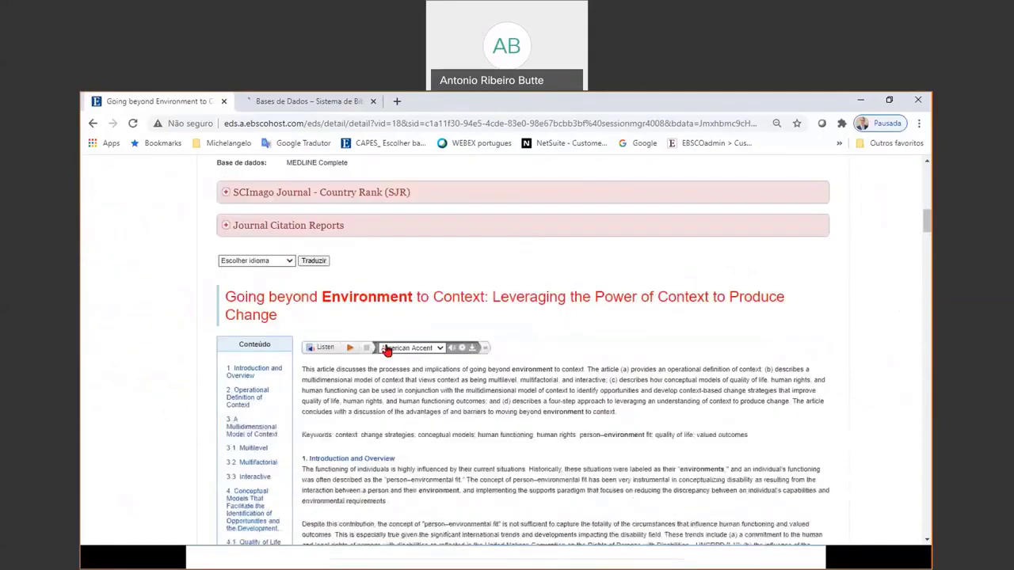
scroll(386, 351, down, 1)
scroll(387, 351, up, 10)
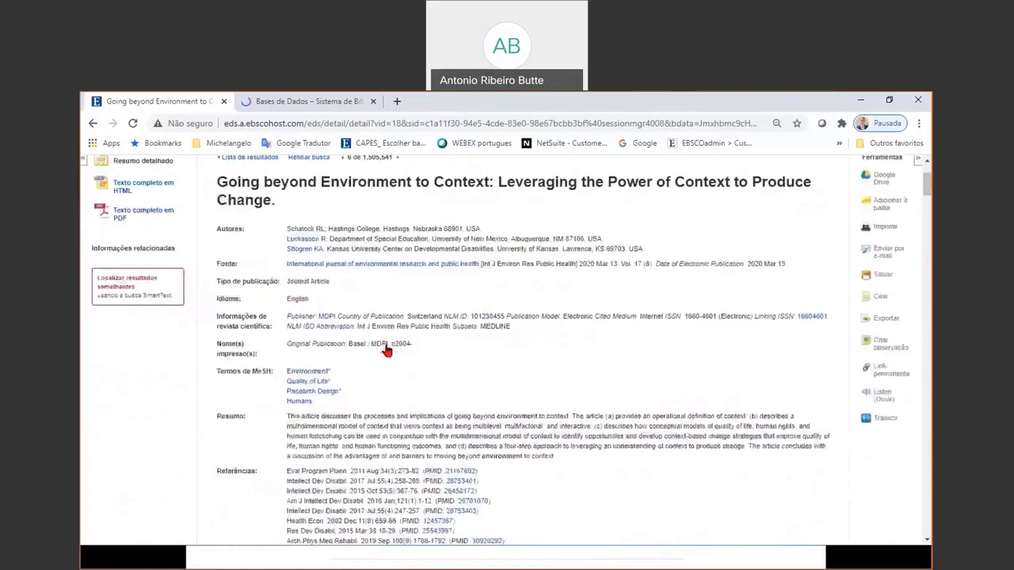
scroll(386, 351, up, 1)
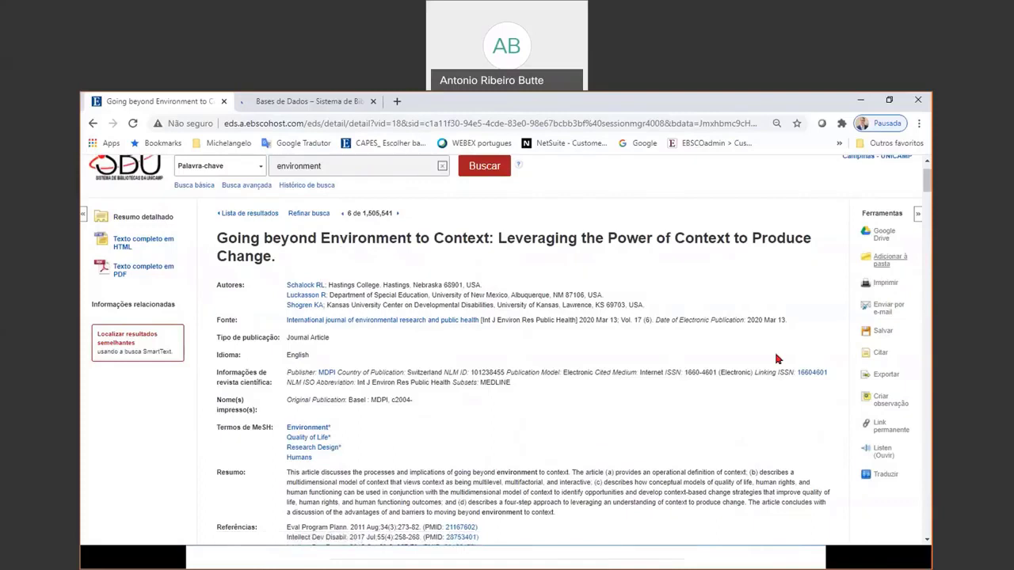
Open the record's email form and review its recipient field and sending options without entering an address.
click(853, 309)
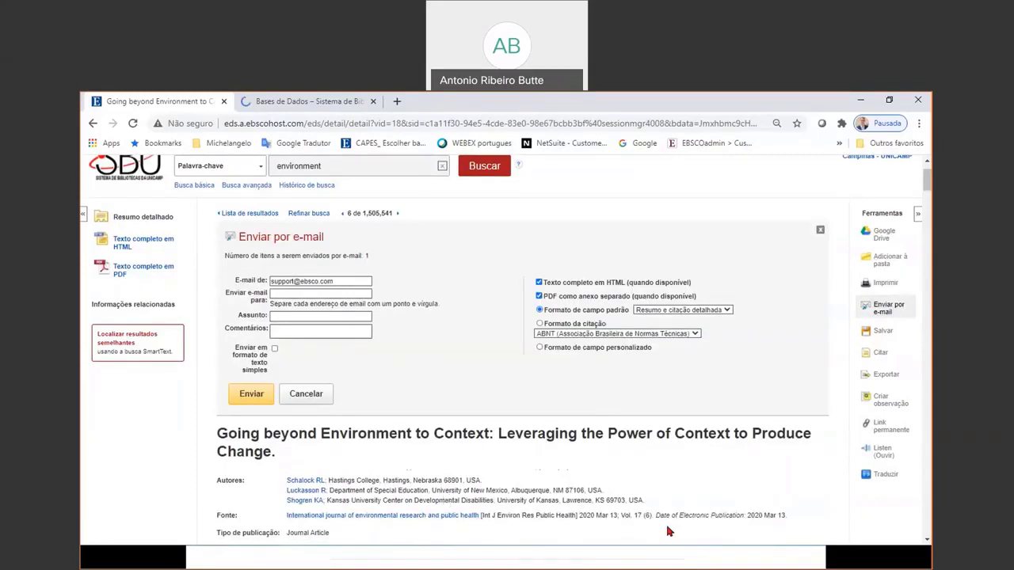
click(305, 294)
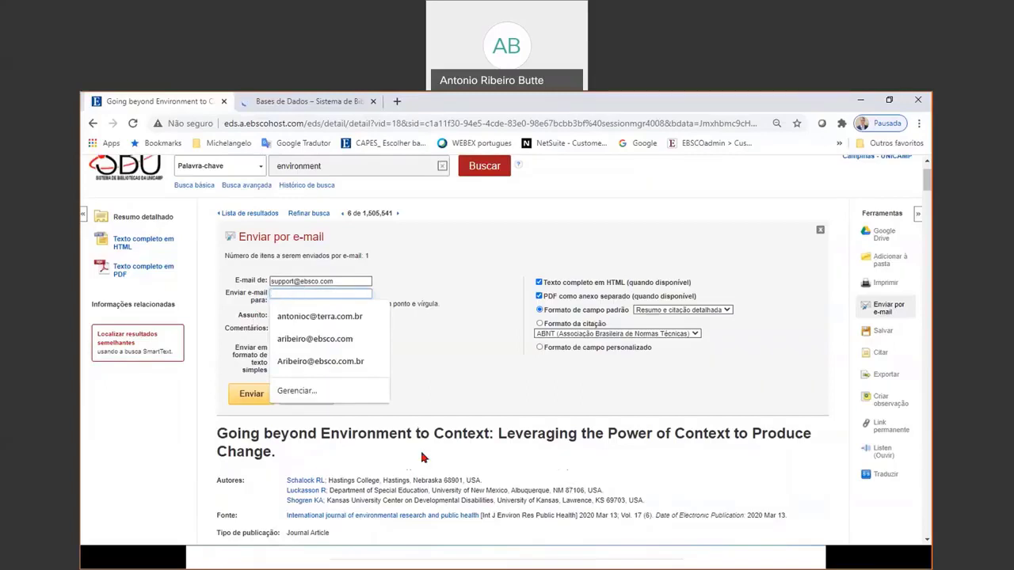
click(452, 363)
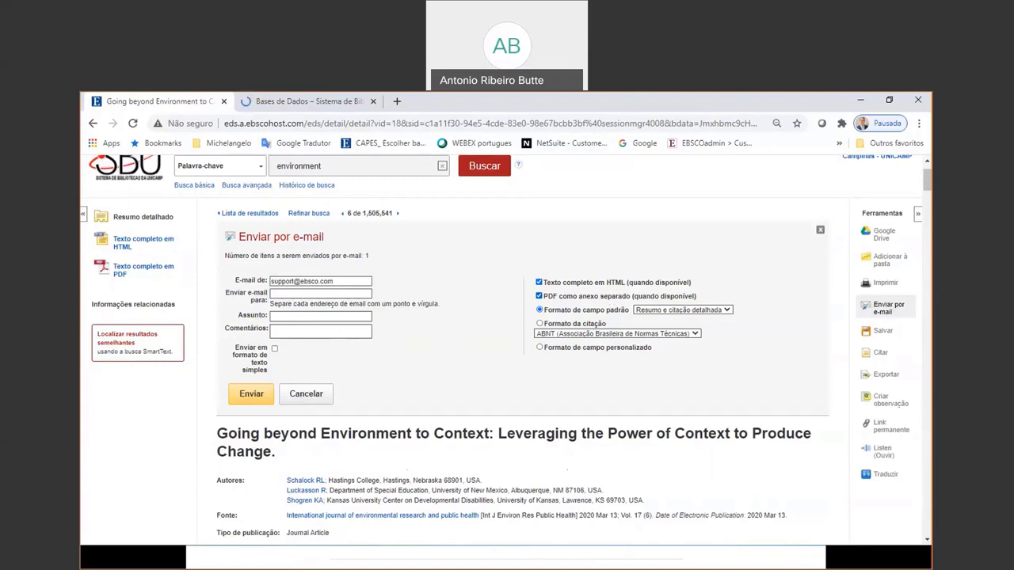
Display the record's citation formats and select the full ABNT reference text.
click(876, 358)
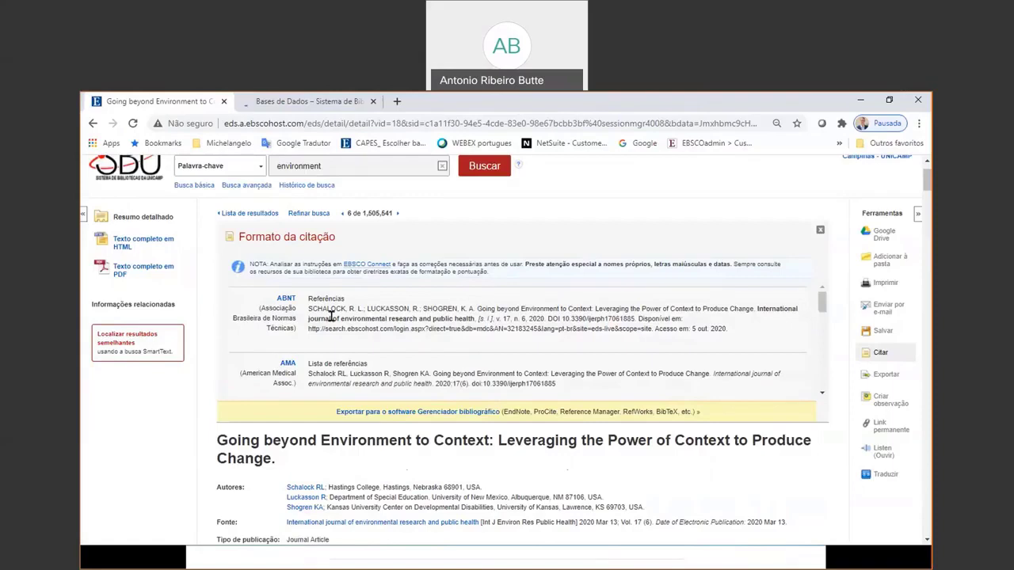
drag(309, 309, 740, 344)
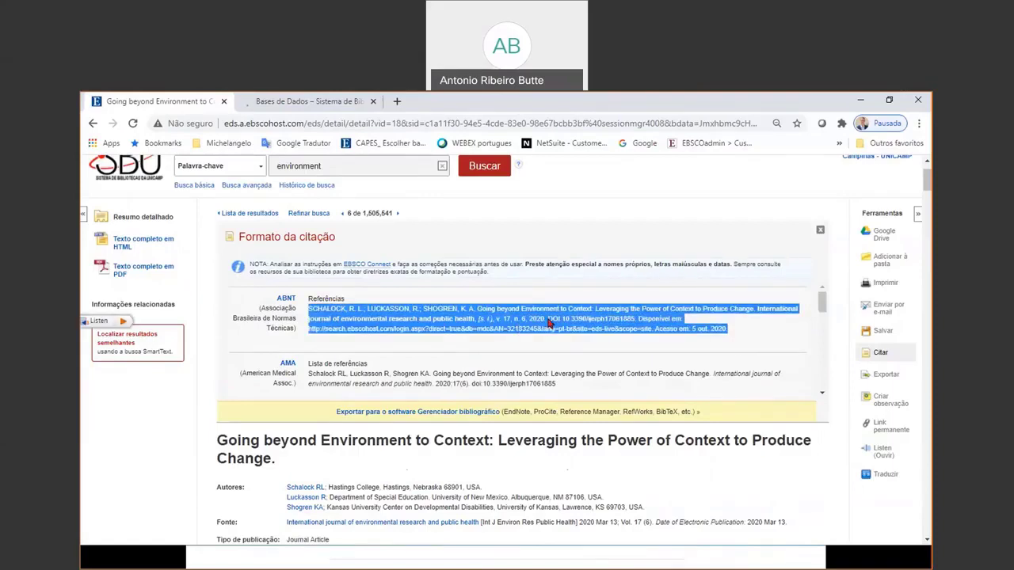
right_click(546, 322)
click(496, 323)
Look through the remaining citation styles, from AMA to Vancouver/ICMJE.
scroll(481, 317, down, 1)
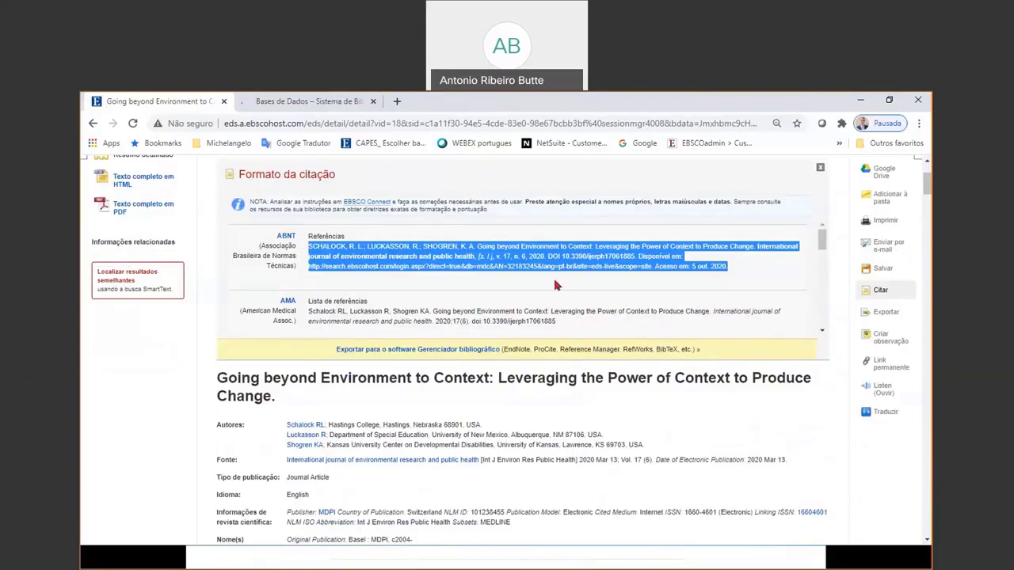
click(822, 333)
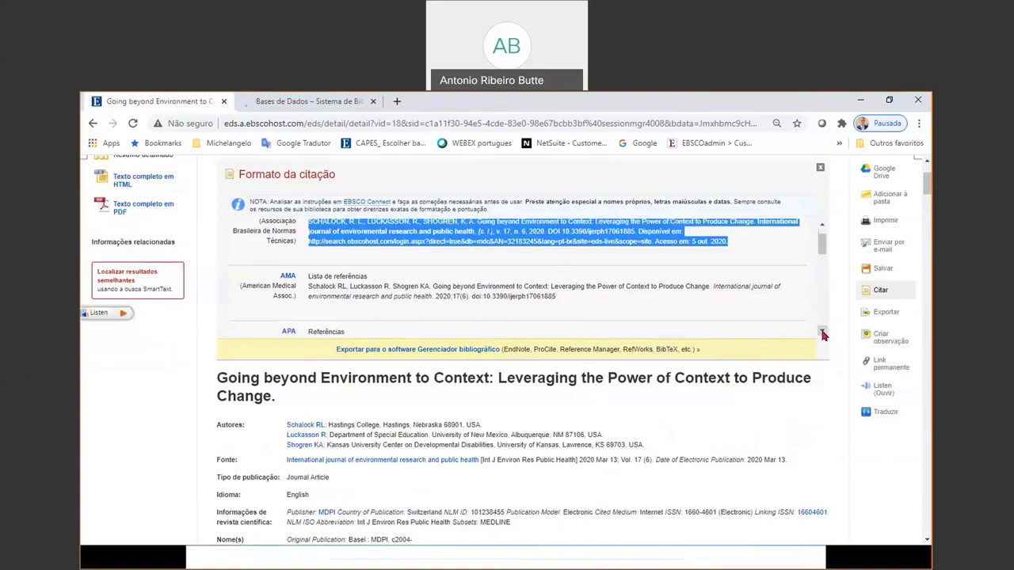
click(822, 333)
click(822, 332)
click(822, 332)
click(822, 332)
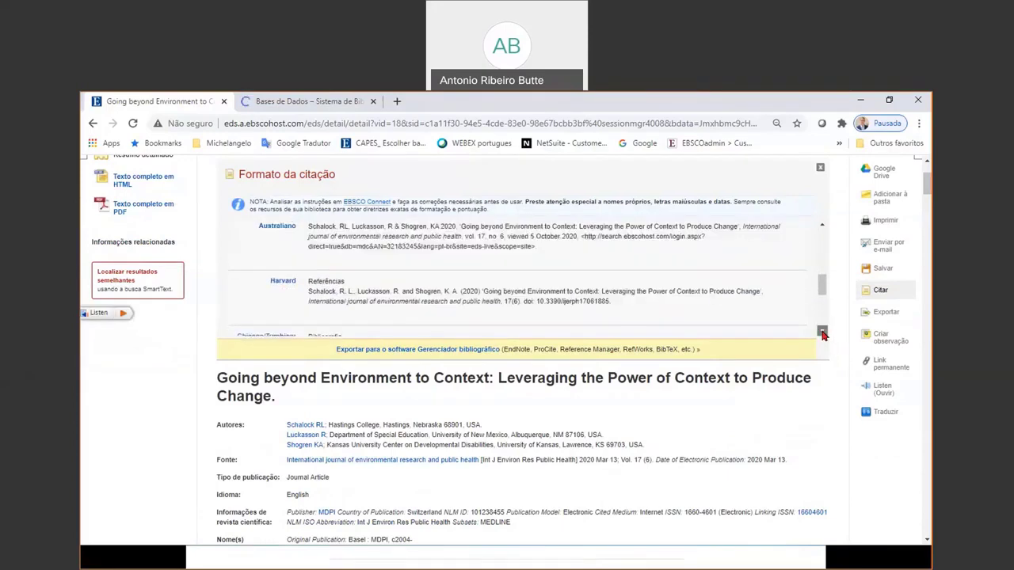
click(822, 333)
click(822, 332)
click(822, 332)
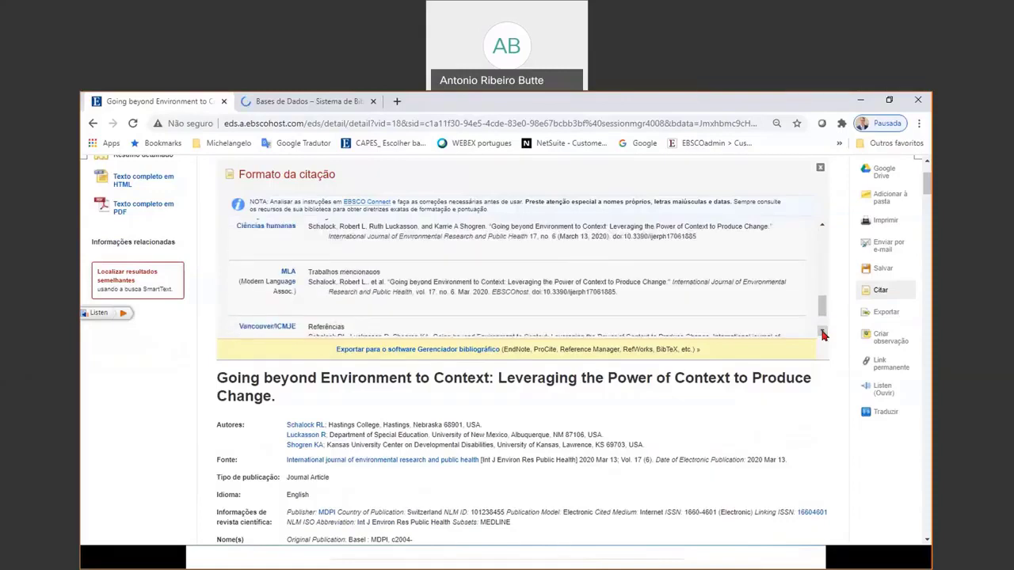
click(822, 333)
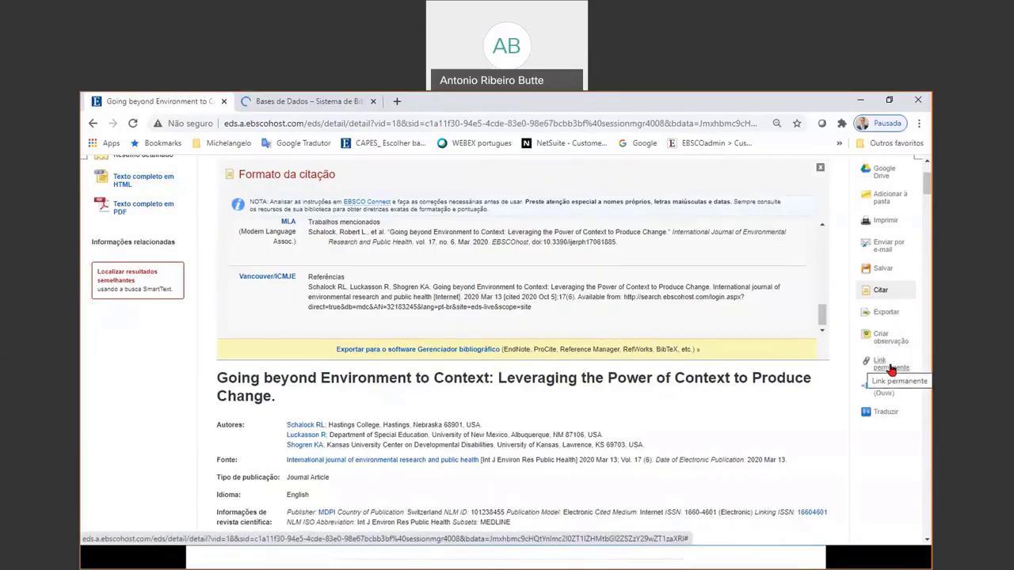
Review the record's citation export formats and cancel without exporting.
click(885, 312)
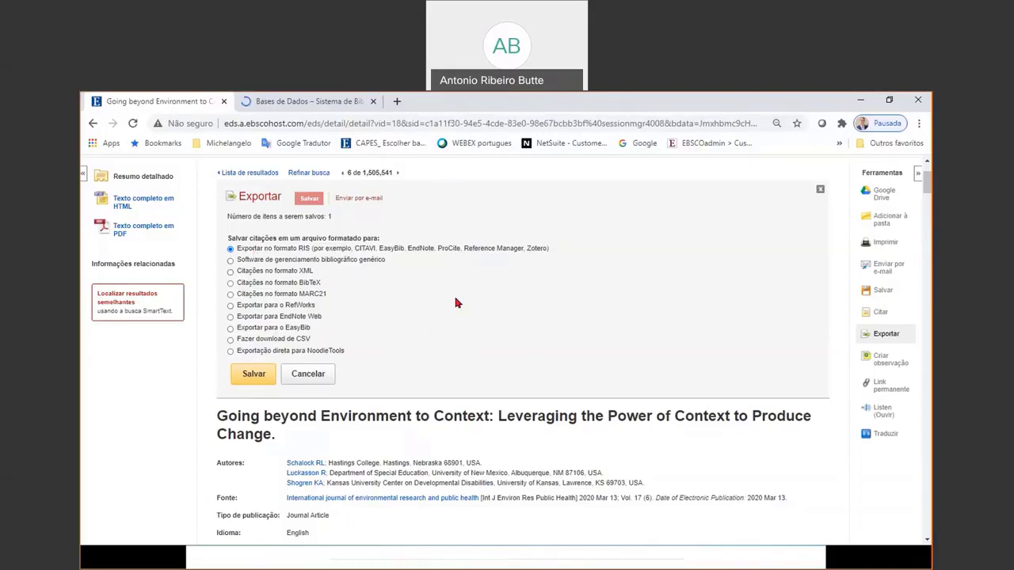
click(316, 384)
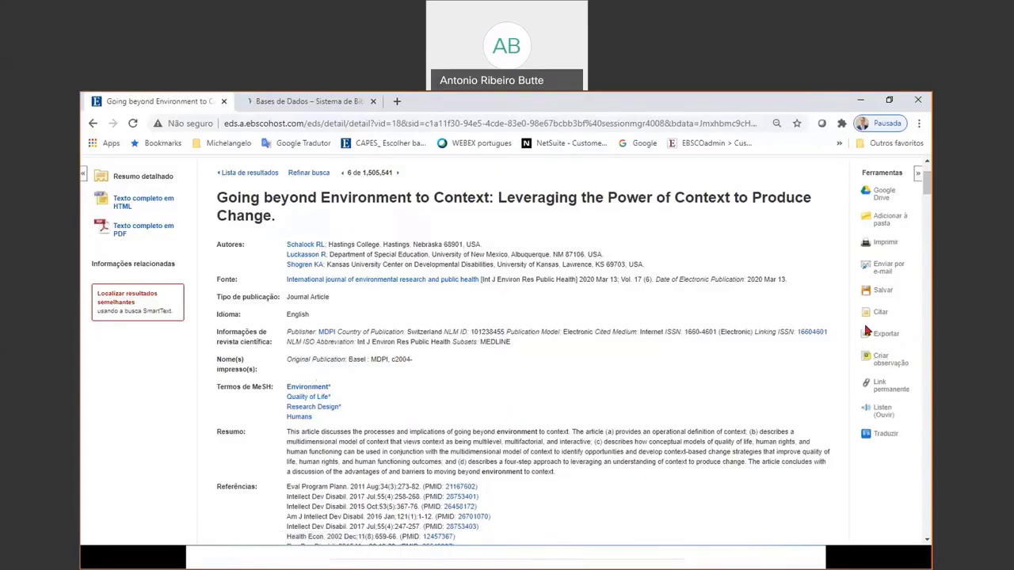
Create a new note on the record reading "Leitura indispensável para Tese" and save it.
click(890, 361)
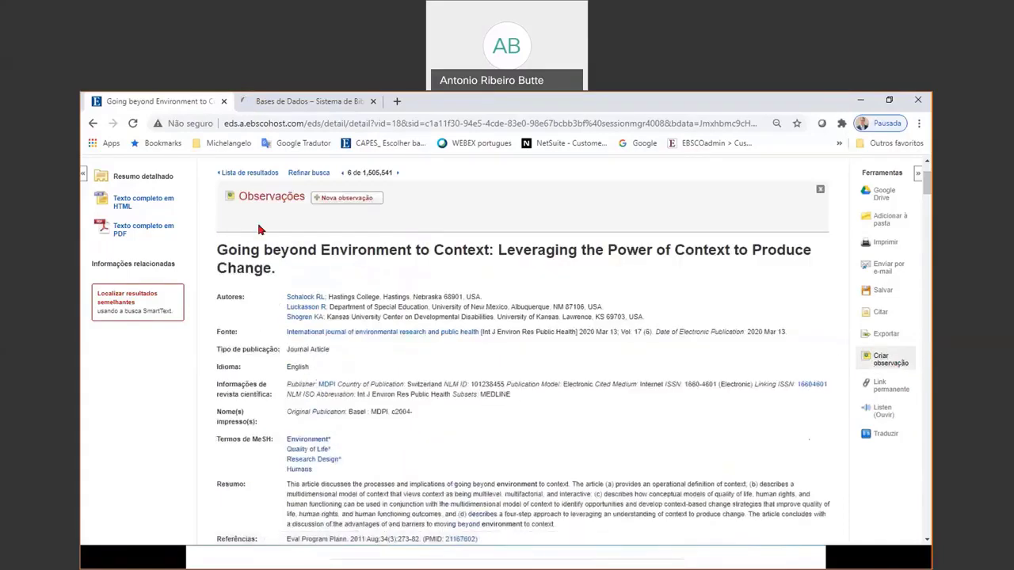
click(333, 203)
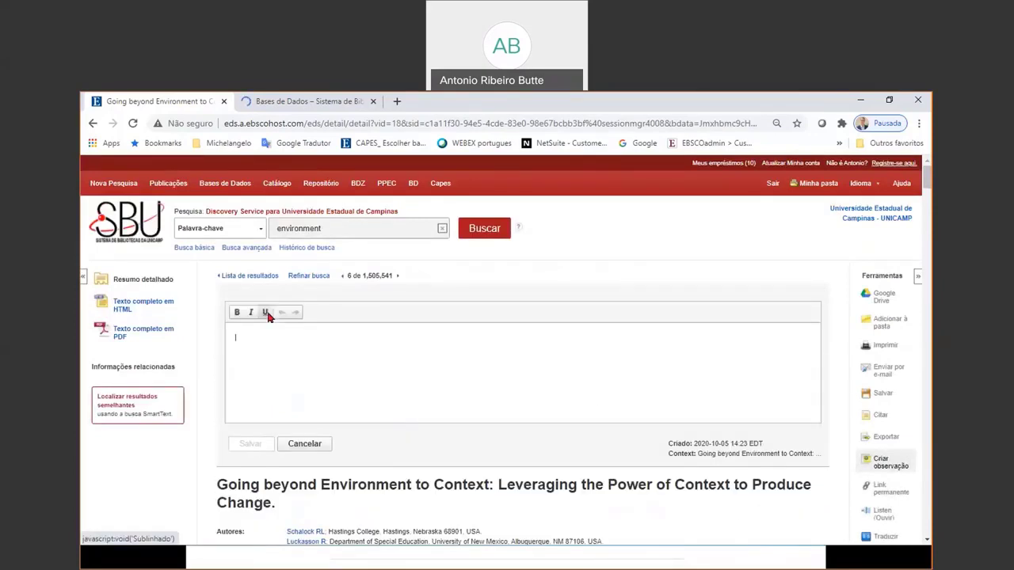
text(Leitu)
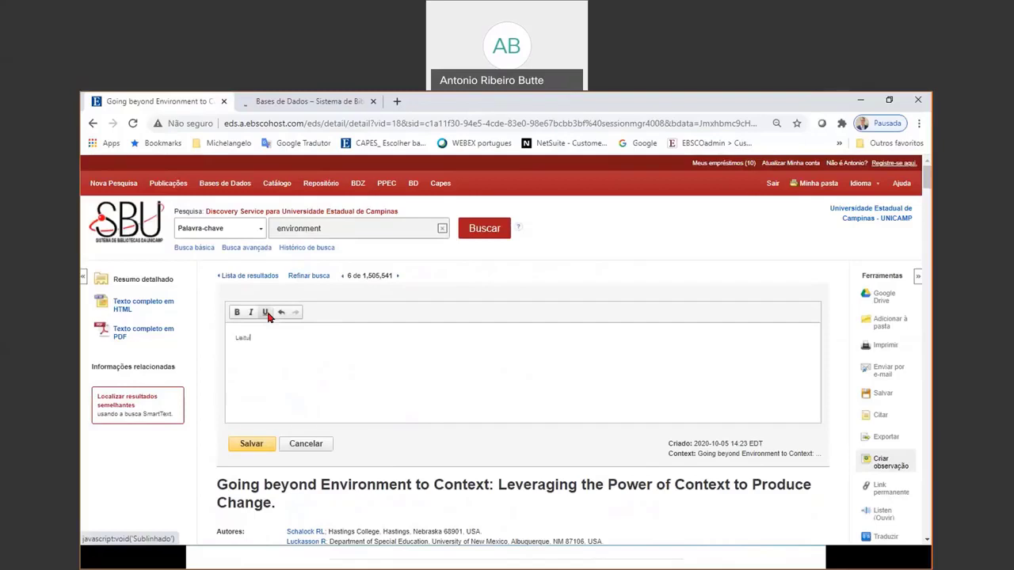
text(ra indispensa)
text(vel para Tese)
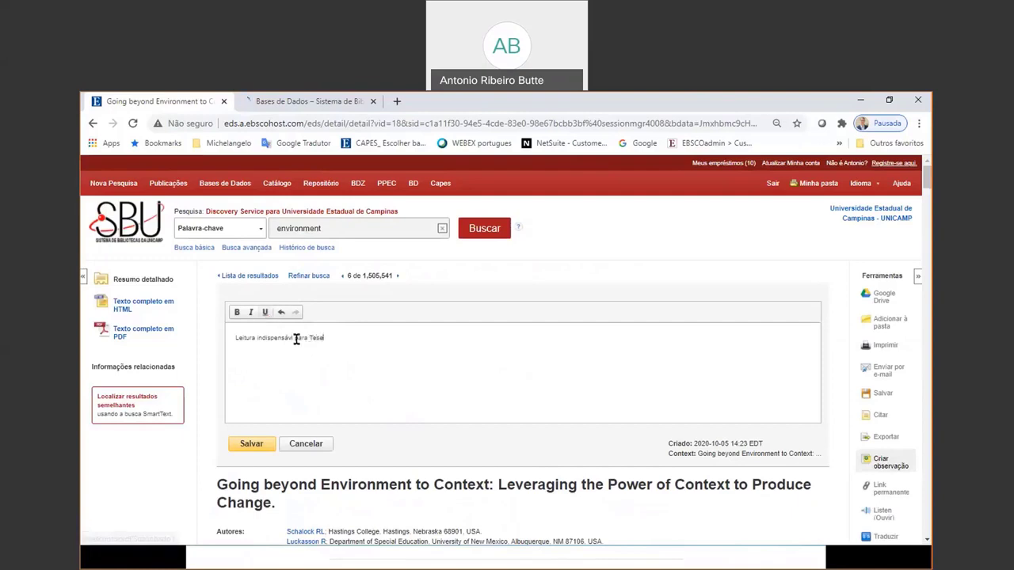
click(292, 338)
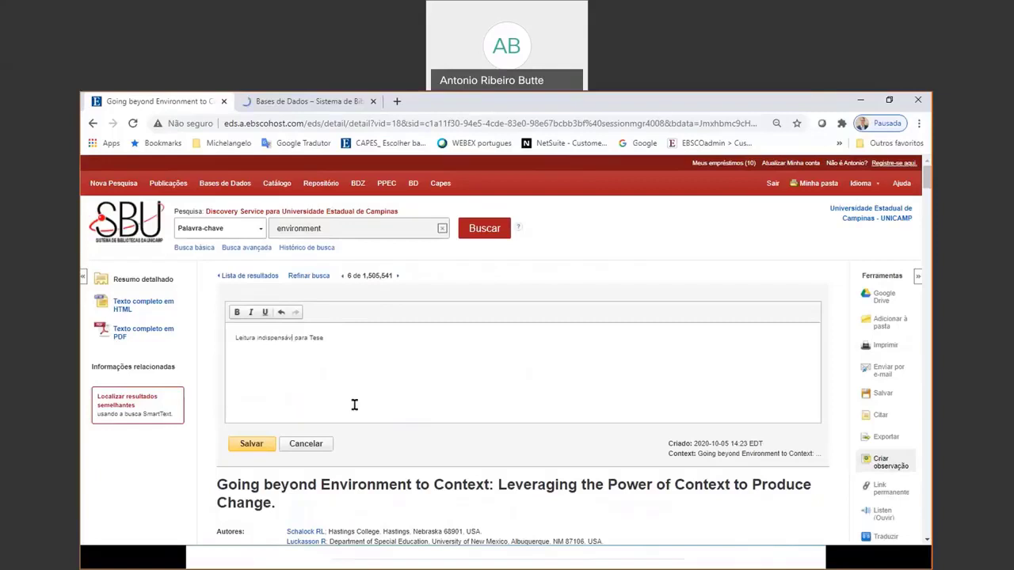
text(e)
click(251, 445)
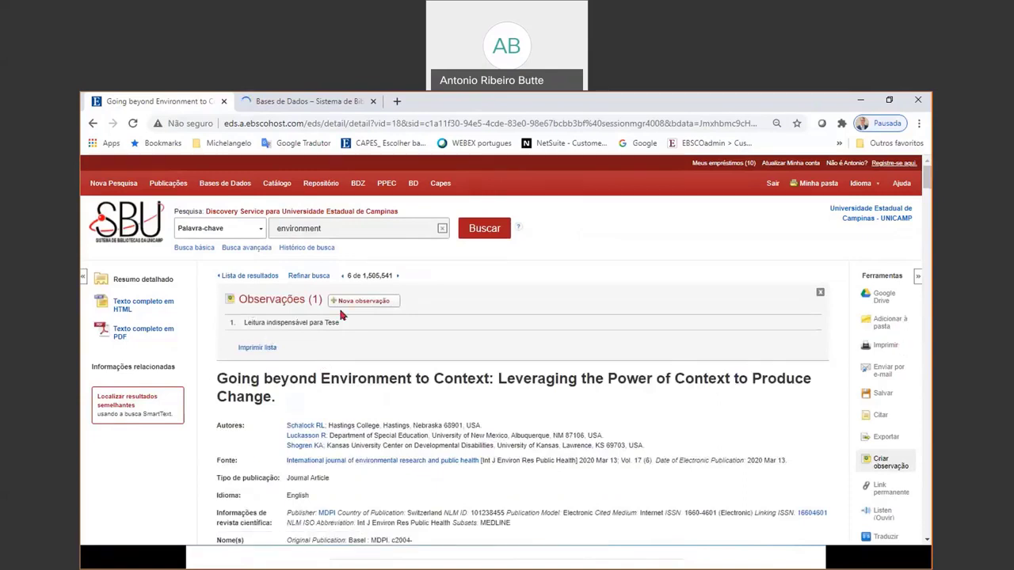
scroll(766, 408, down, 3)
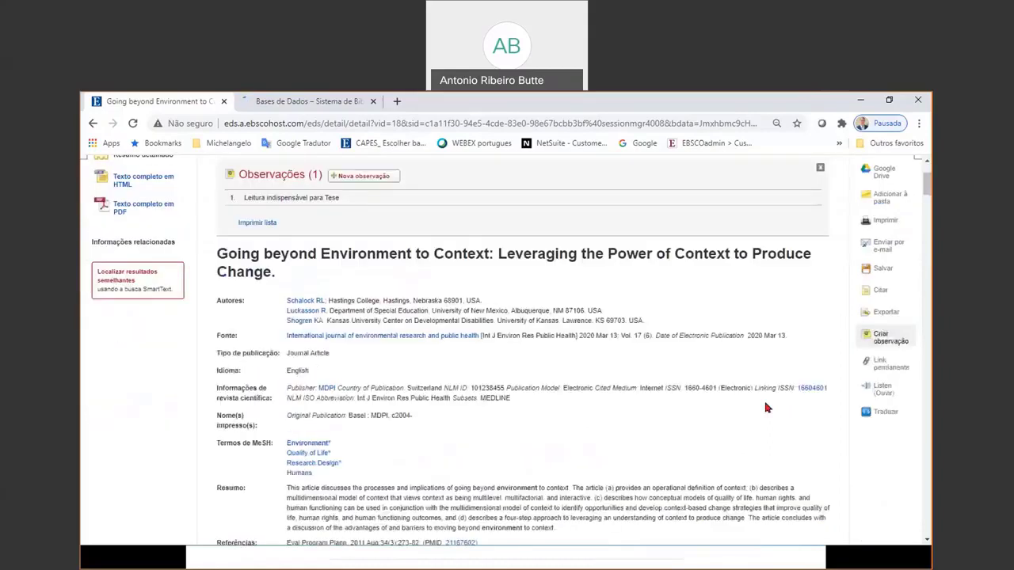
Display the record's permanent link and select the full URL.
click(894, 365)
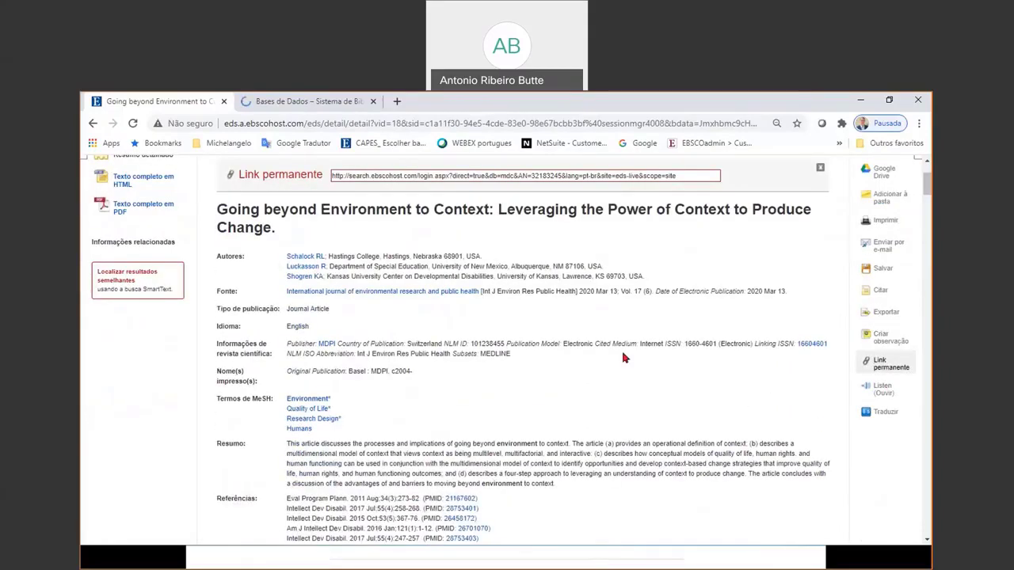
scroll(615, 348, up, 3)
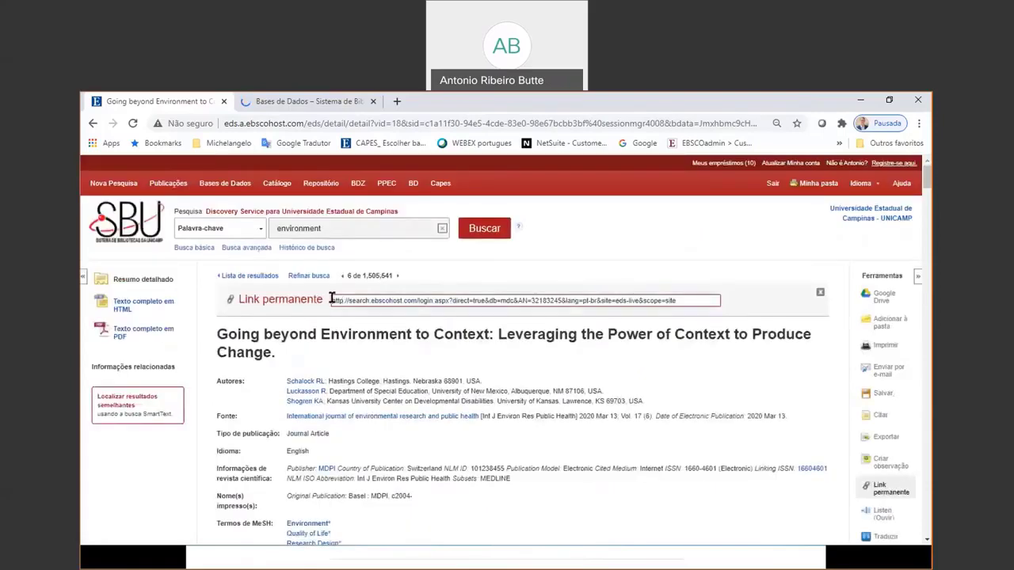
drag(331, 300, 717, 301)
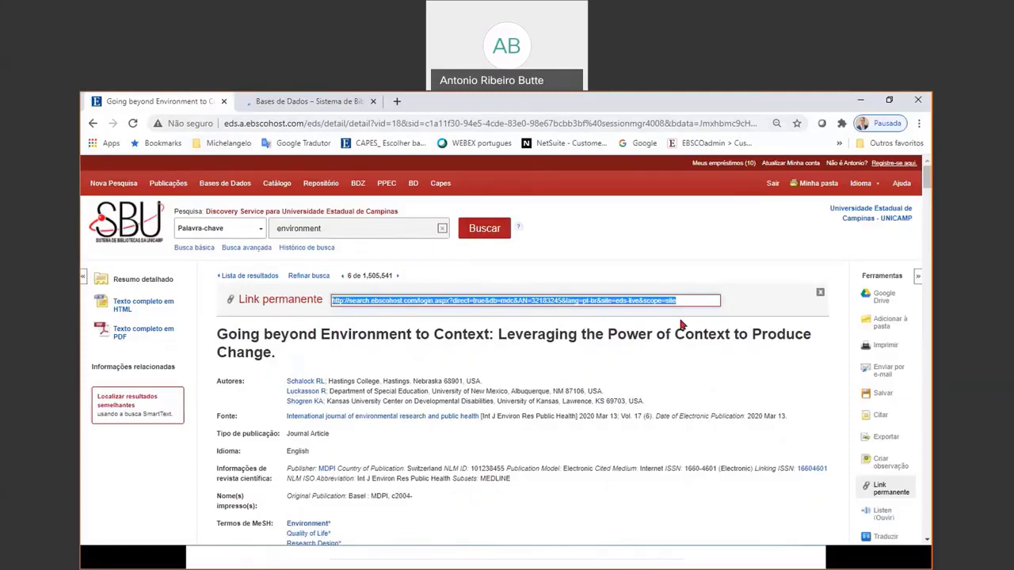
scroll(681, 325, down, 1)
scroll(681, 324, down, 2)
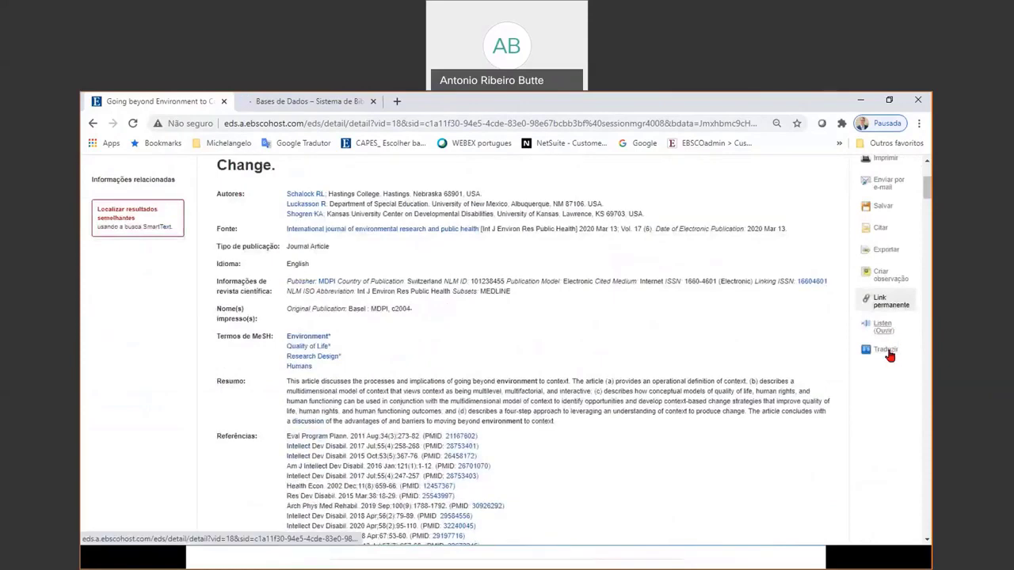
Go to the record's full text translation and translate the article into Português (Portugal).
scroll(529, 365, up, 3)
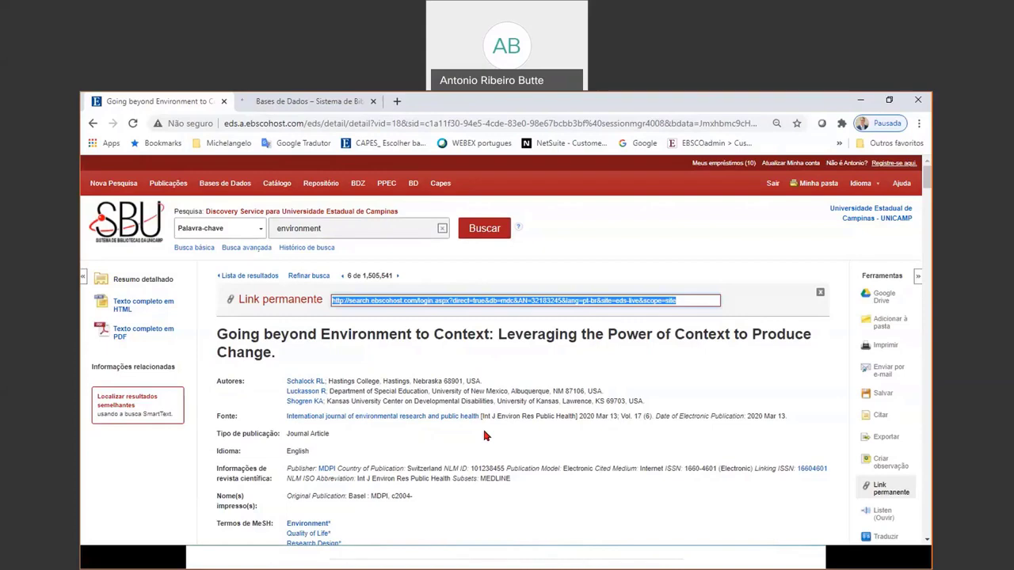
scroll(735, 416, down, 2)
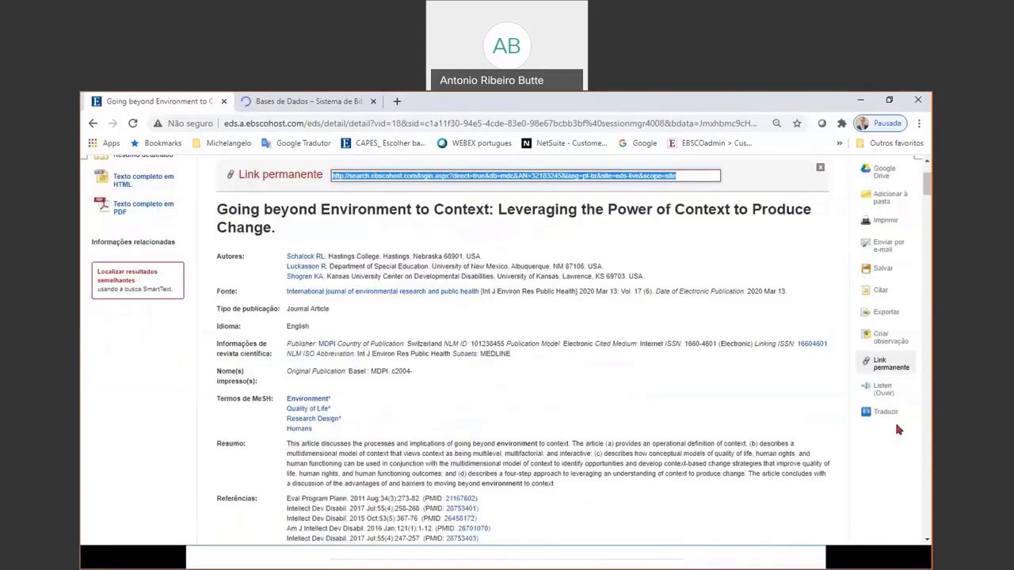
click(892, 420)
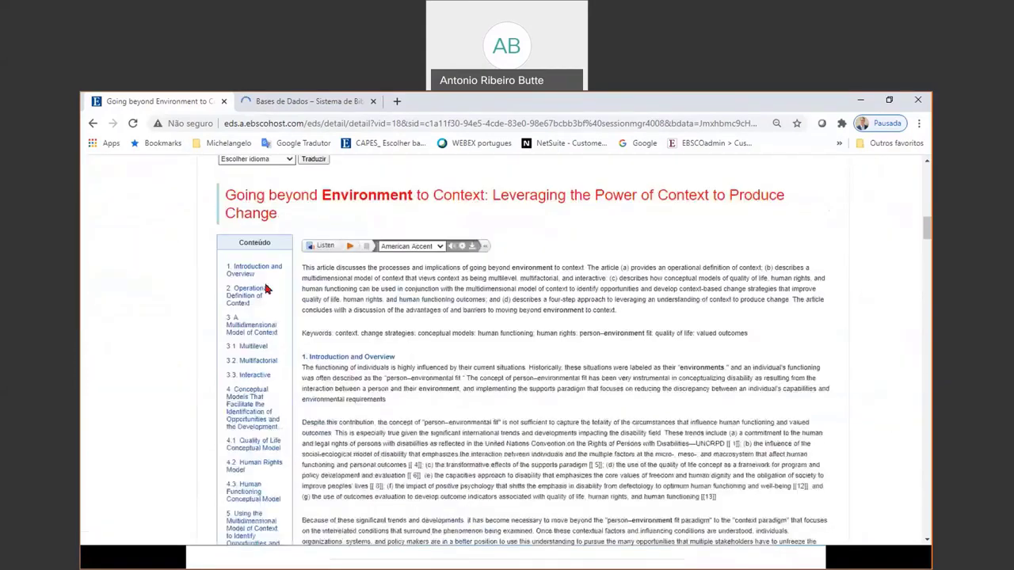
scroll(335, 278, up, 3)
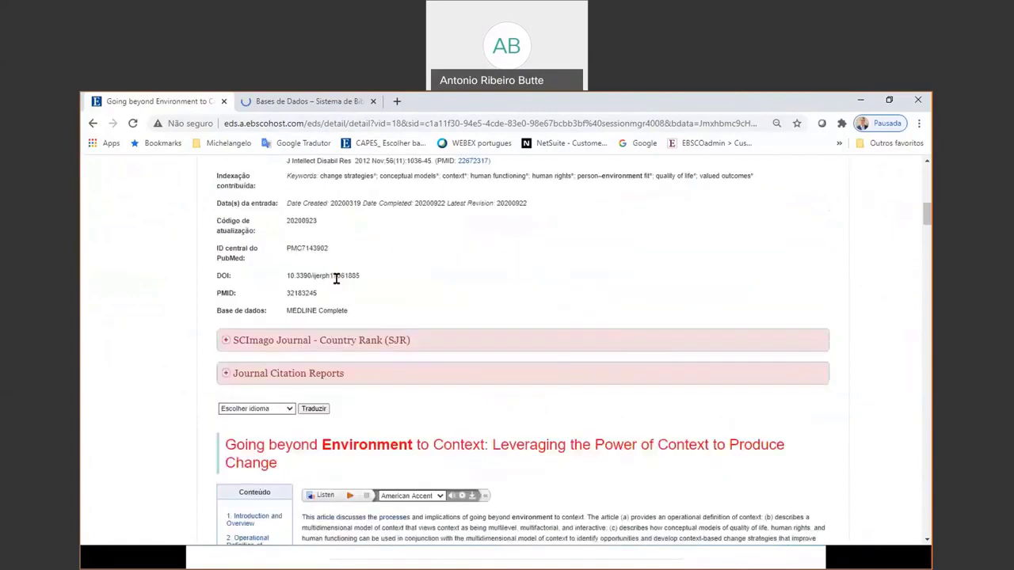
scroll(335, 279, up, 10)
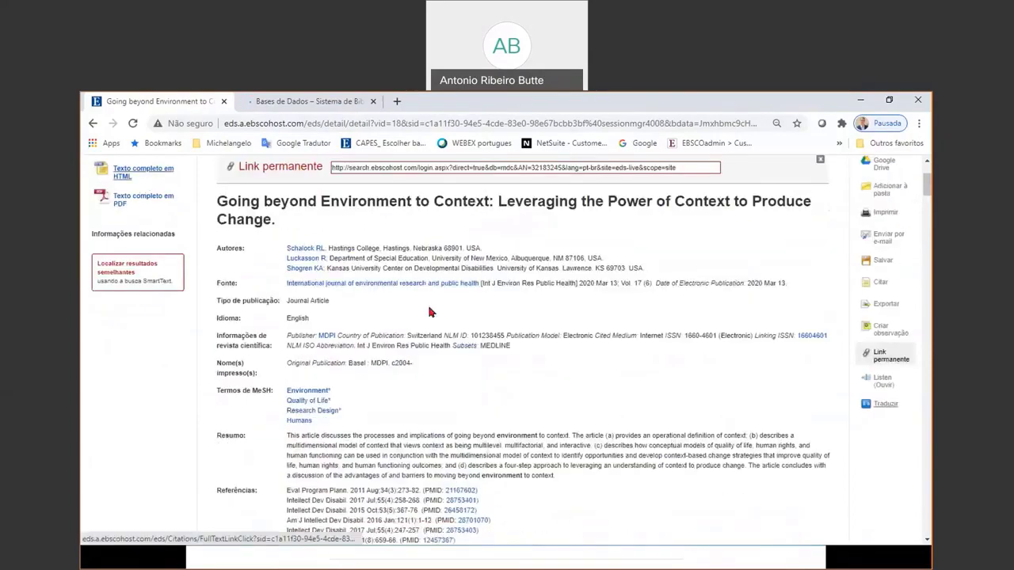
scroll(430, 312, down, 6)
scroll(430, 312, down, 3)
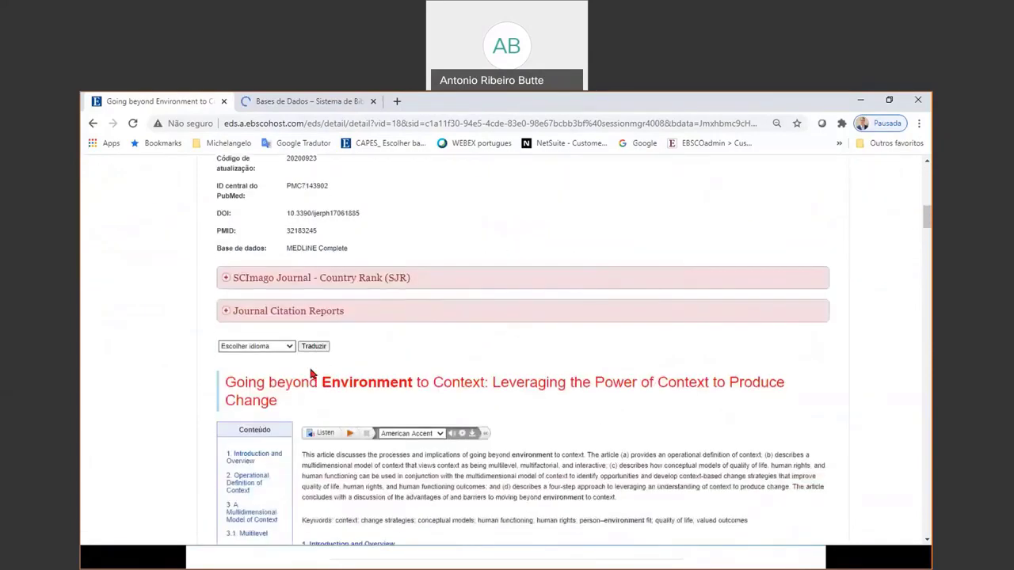
click(289, 346)
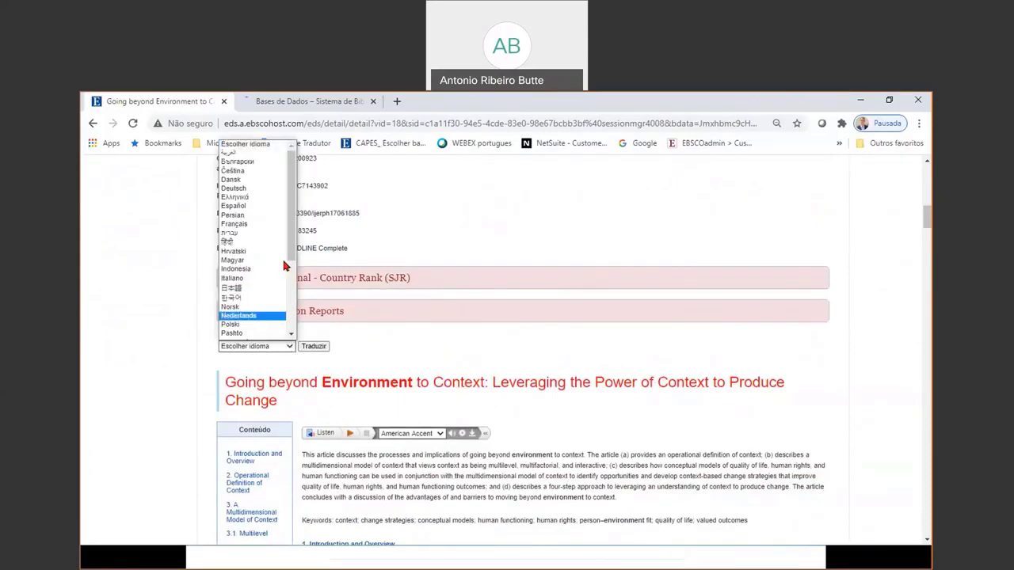
scroll(284, 257, down, 3)
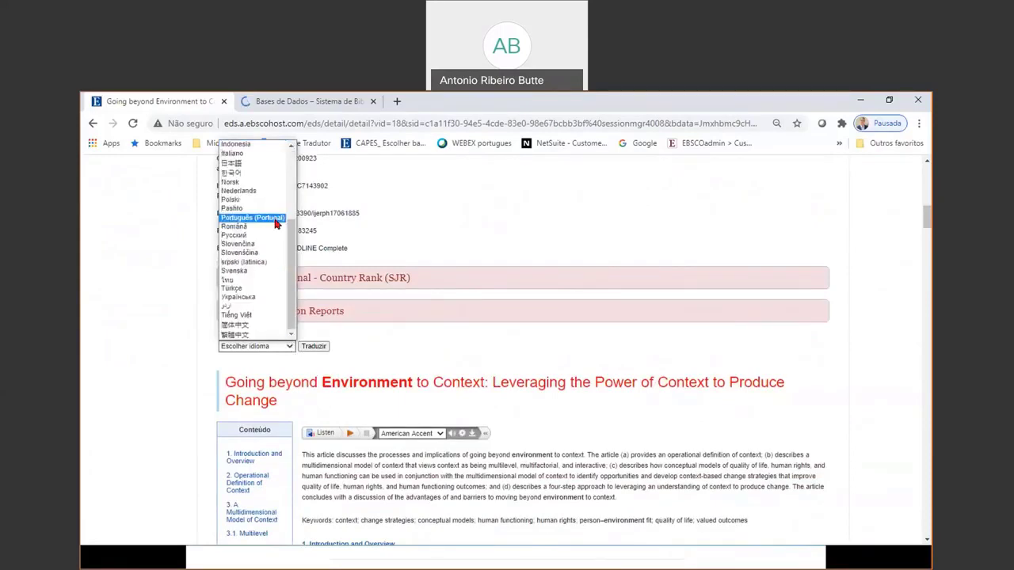
click(277, 218)
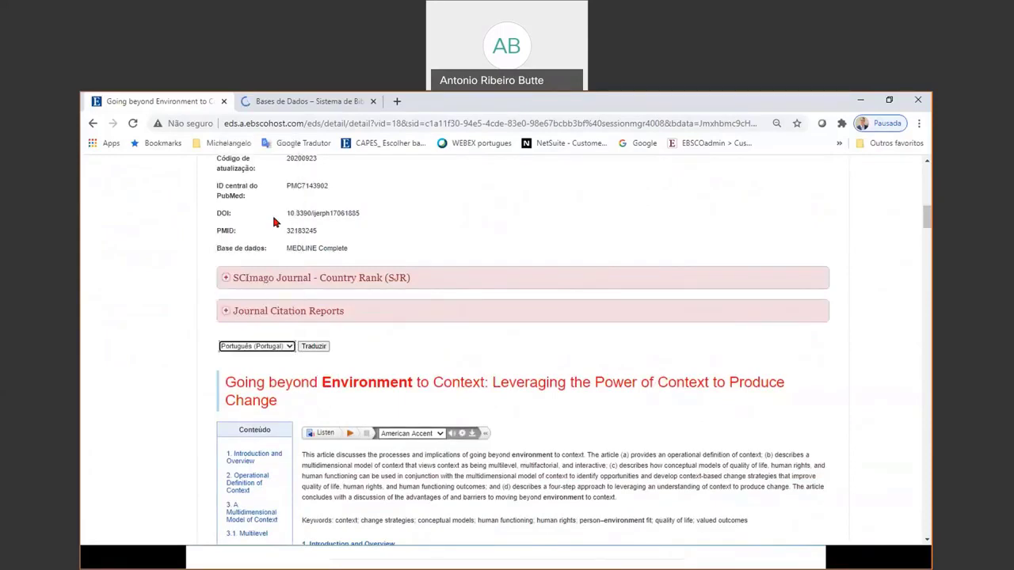
click(313, 347)
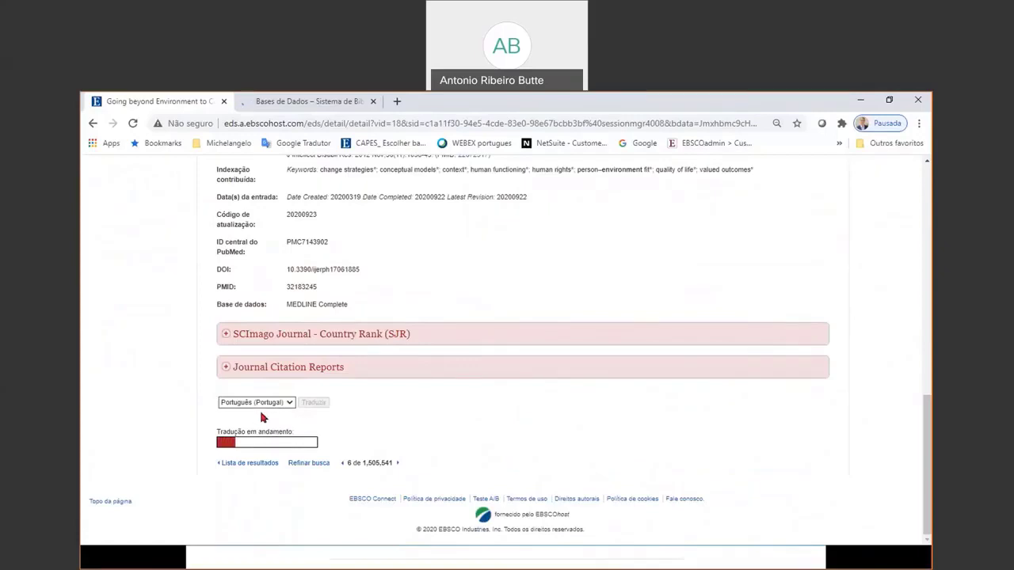
Review the translated article, highlighting the notice that the translation was generated by an automatic translation program.
scroll(649, 316, up, 5)
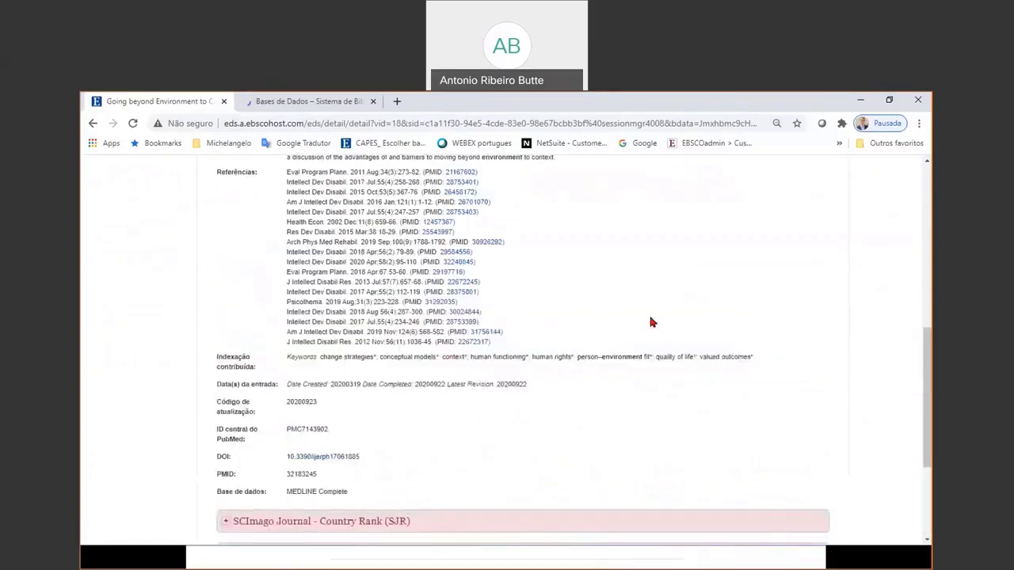
scroll(649, 317, down, 9)
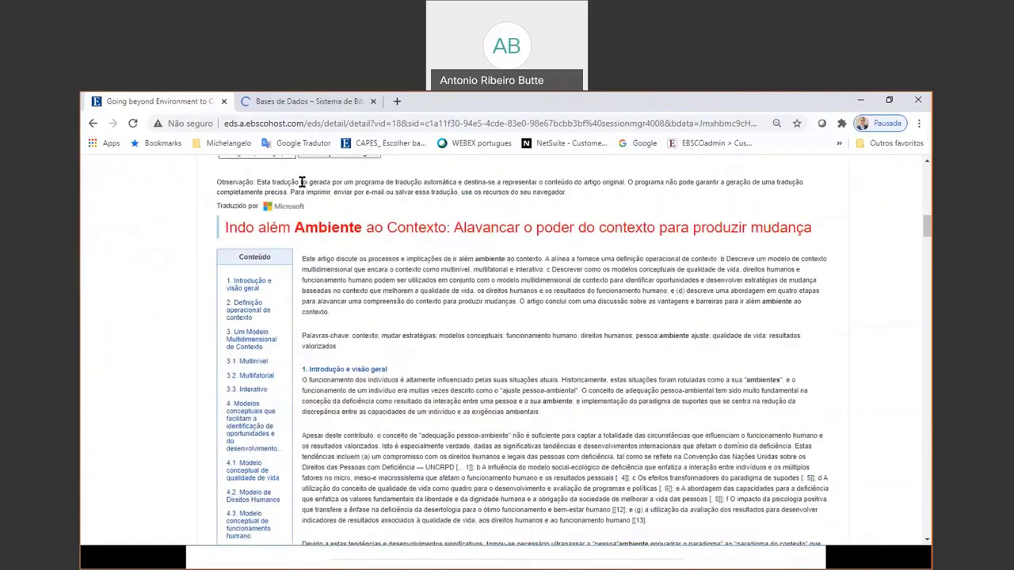
drag(258, 180, 462, 181)
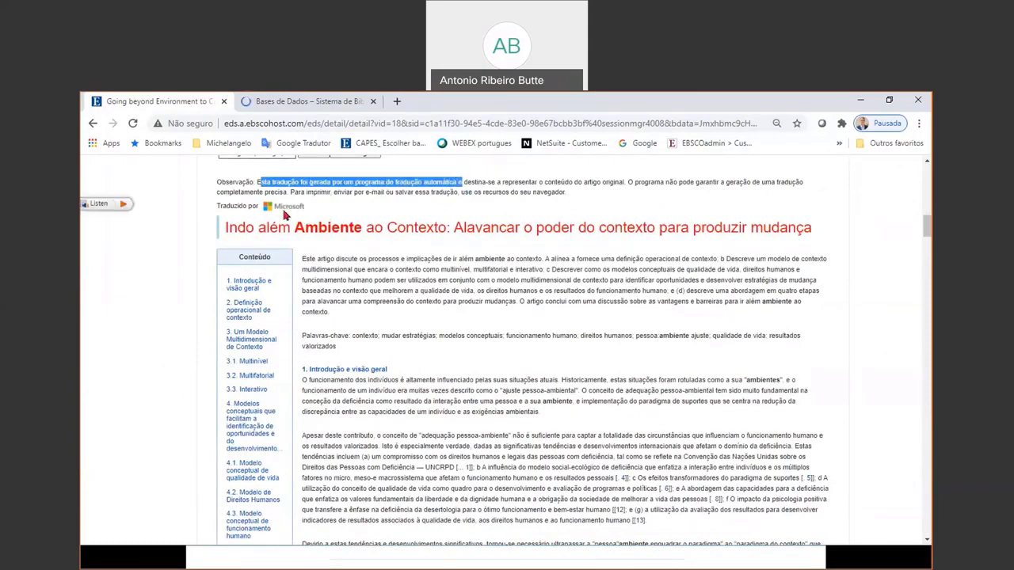
scroll(656, 420, down, 15)
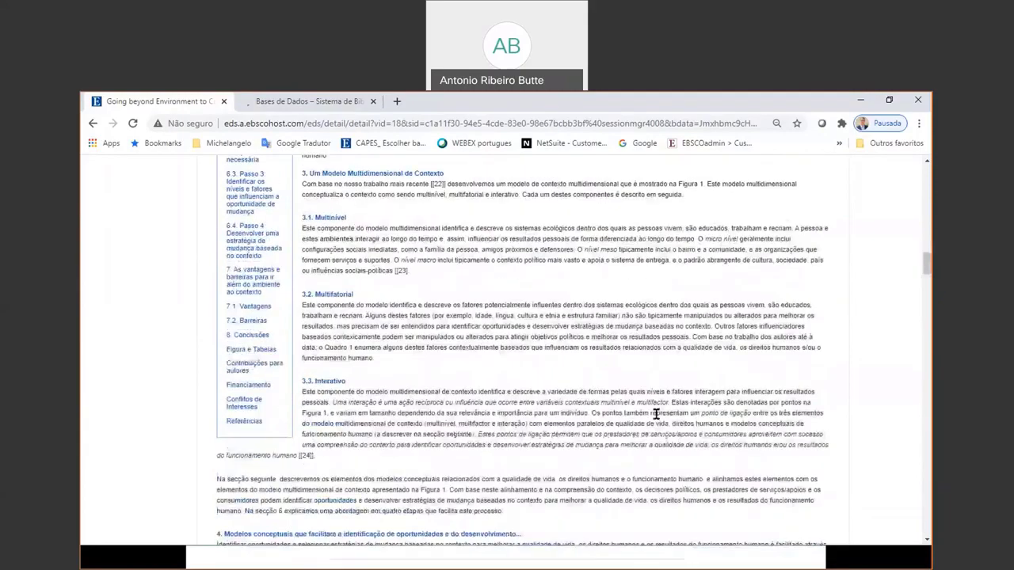
scroll(657, 413, down, 6)
scroll(656, 413, up, 3)
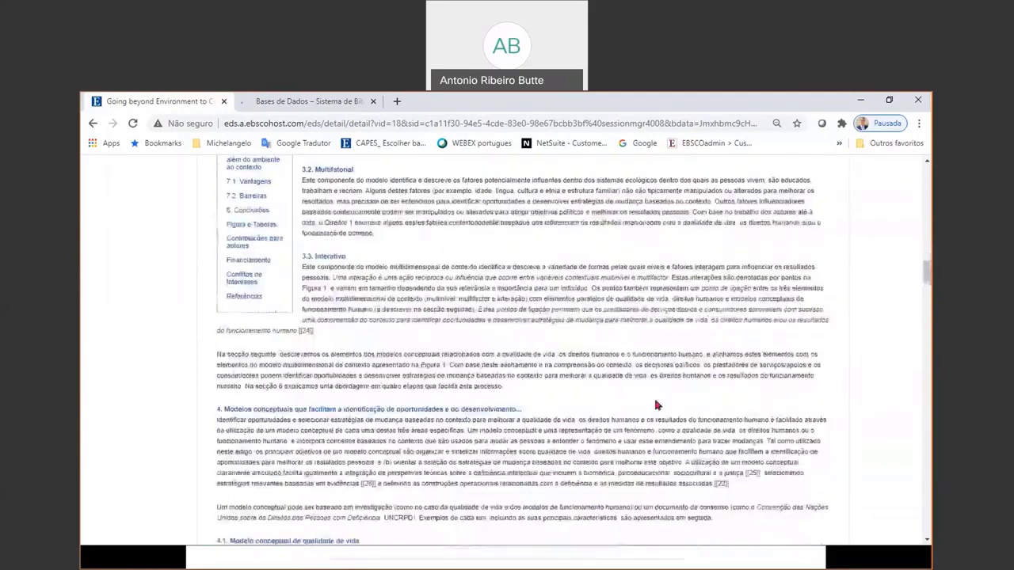
scroll(656, 408, up, 6)
scroll(655, 402, up, 10)
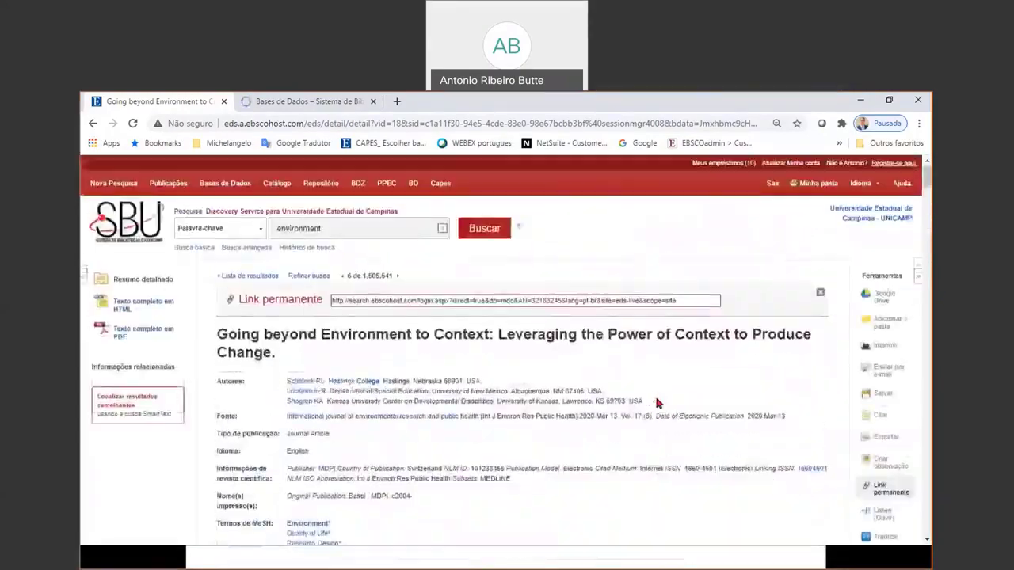
Open the article's HTML full text and bring its text-to-speech reader into view.
click(151, 308)
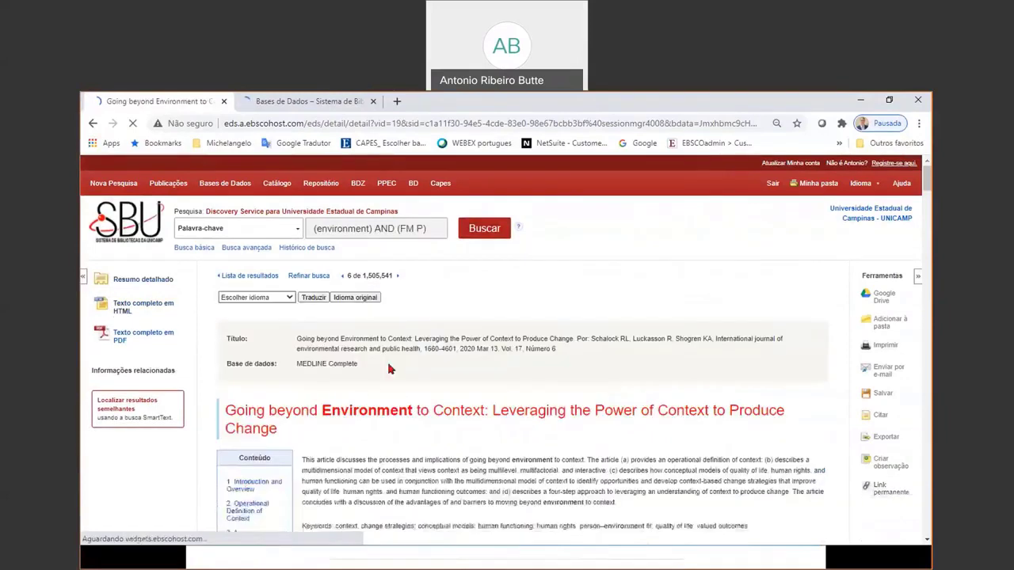
scroll(409, 406, down, 1)
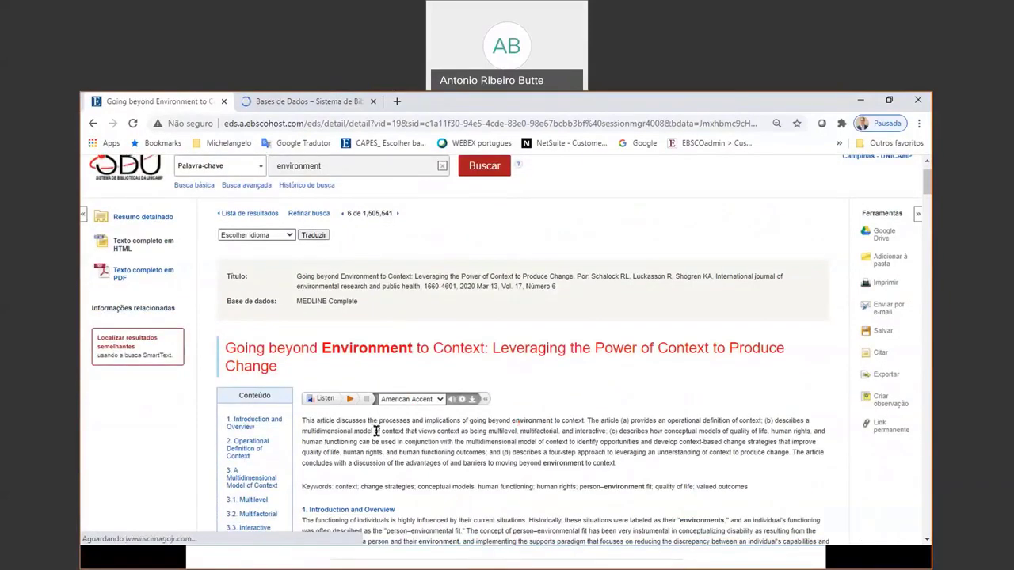
scroll(377, 431, down, 2)
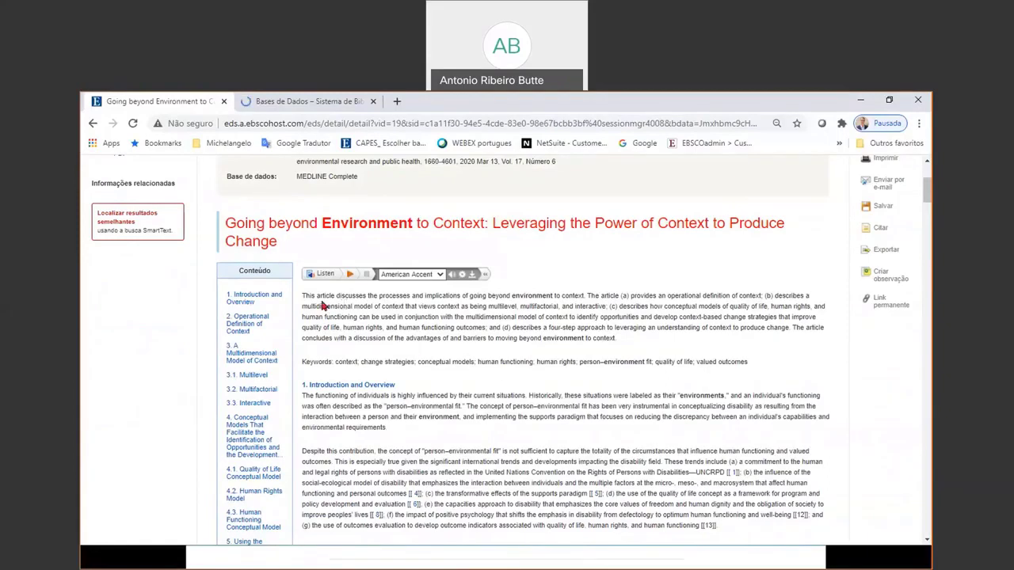
Check the text-to-speech reader's accent choices and its audio download option, keeping American Accent.
click(440, 276)
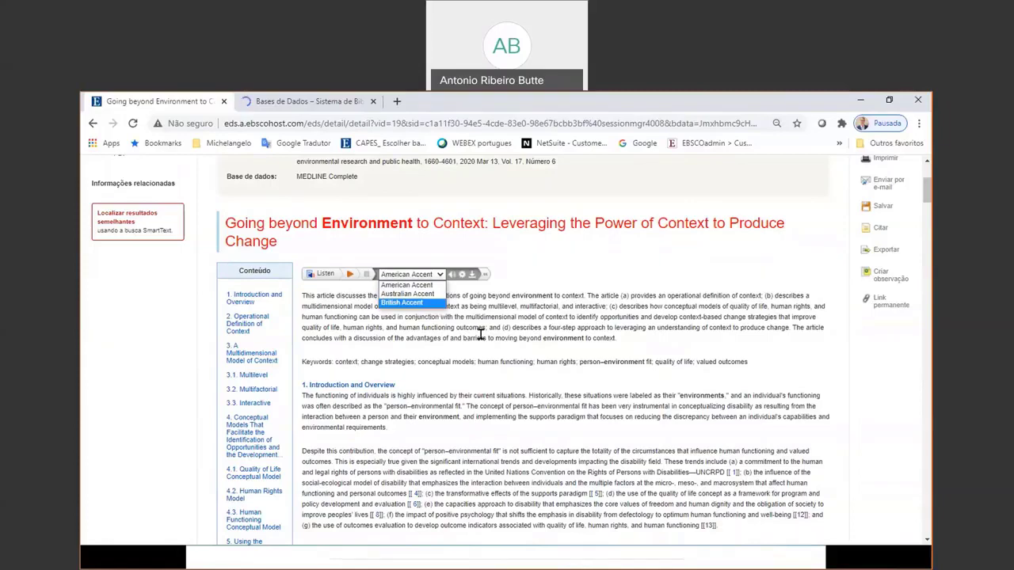
click(472, 279)
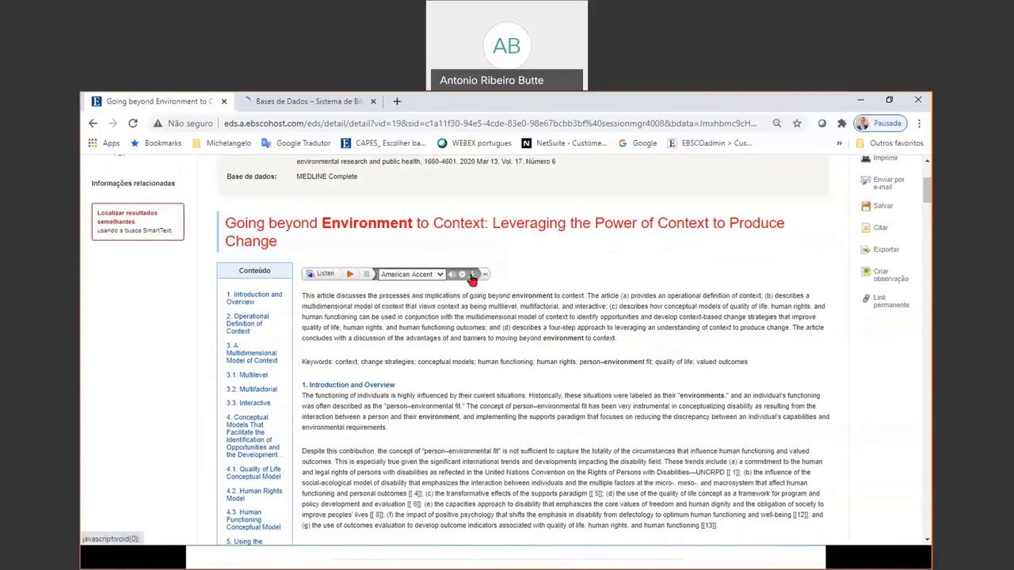
click(472, 277)
click(524, 272)
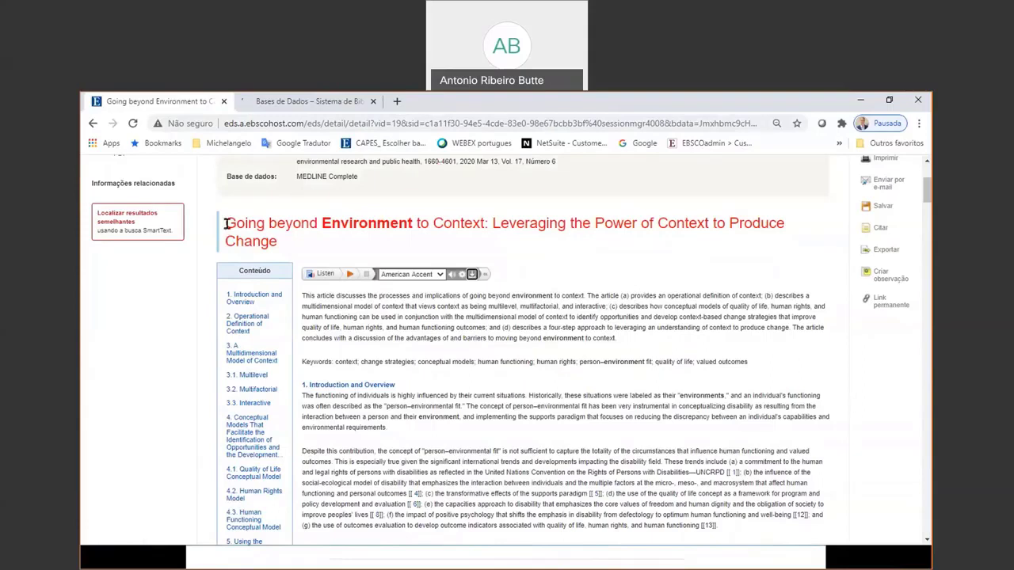
Select the article's title, have it read aloud in American Accent, and stop the playback.
drag(226, 223, 279, 242)
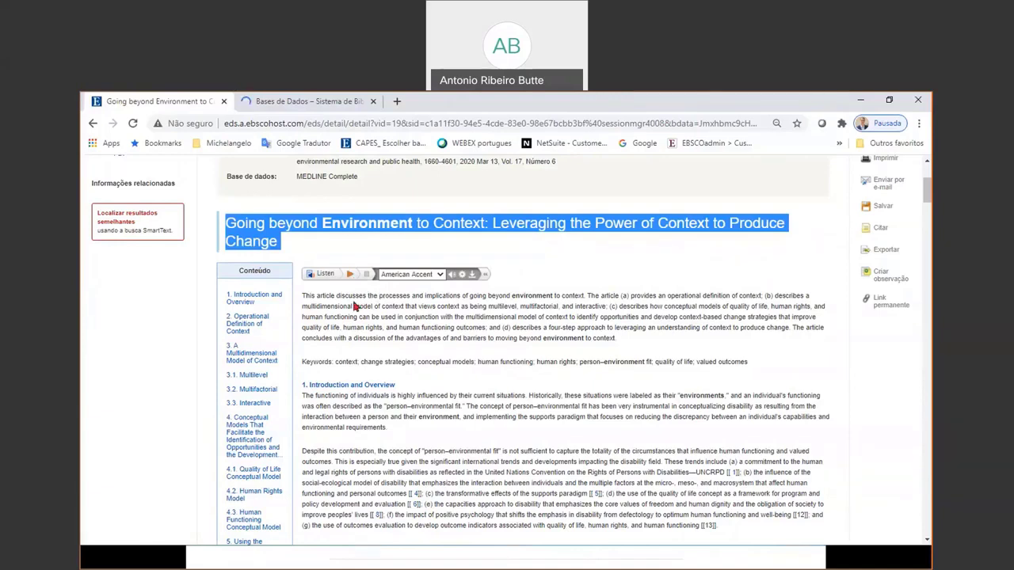
click(350, 273)
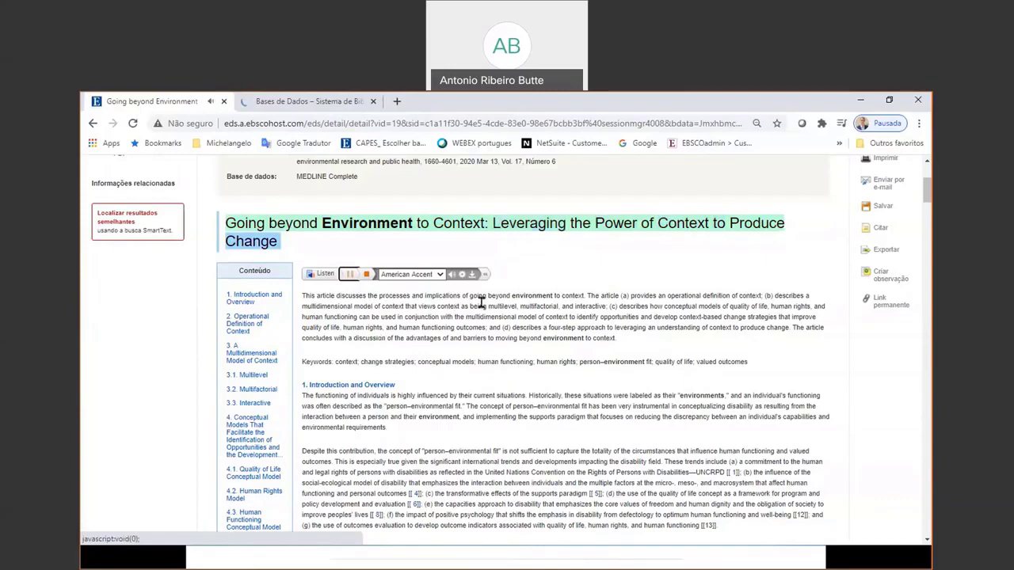
click(349, 276)
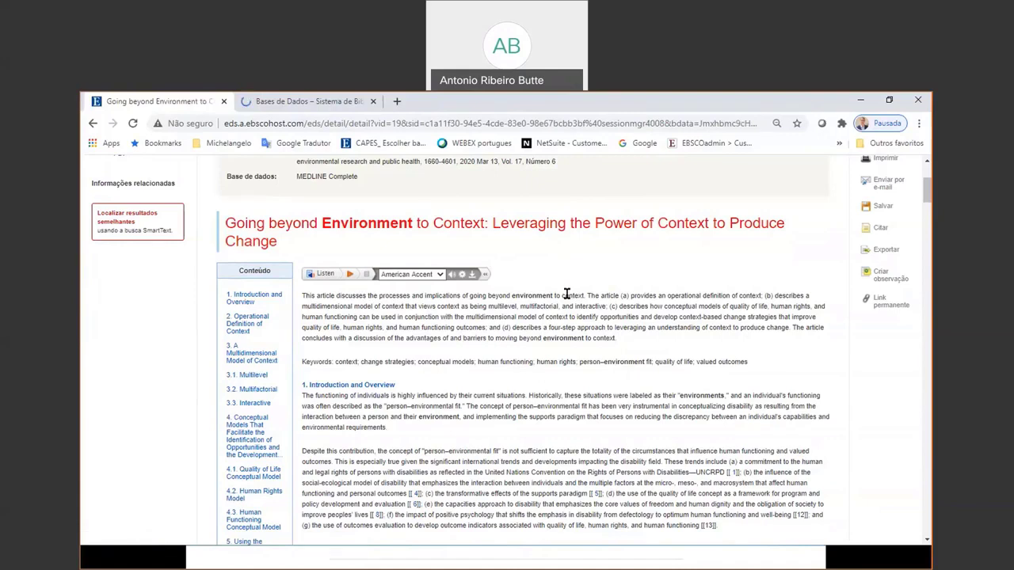
Open the article's PDF full text and look over its first pages.
scroll(566, 294, up, 3)
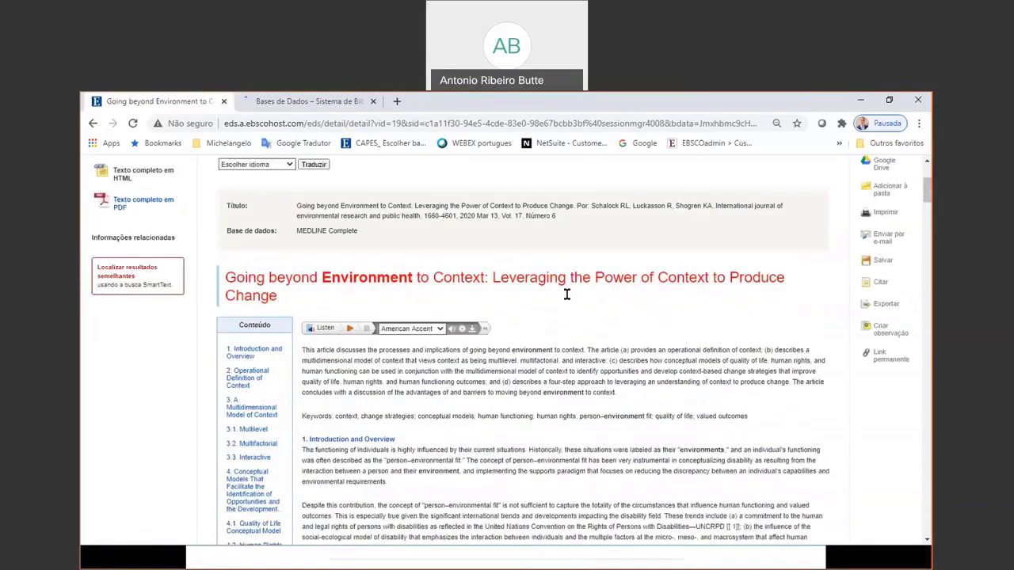
click(135, 339)
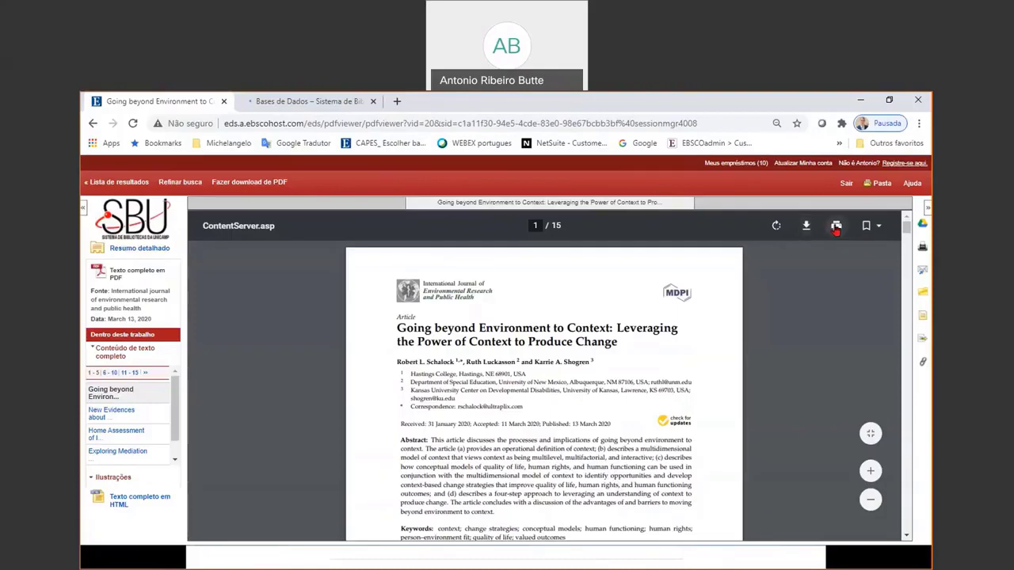
scroll(591, 349, down, 5)
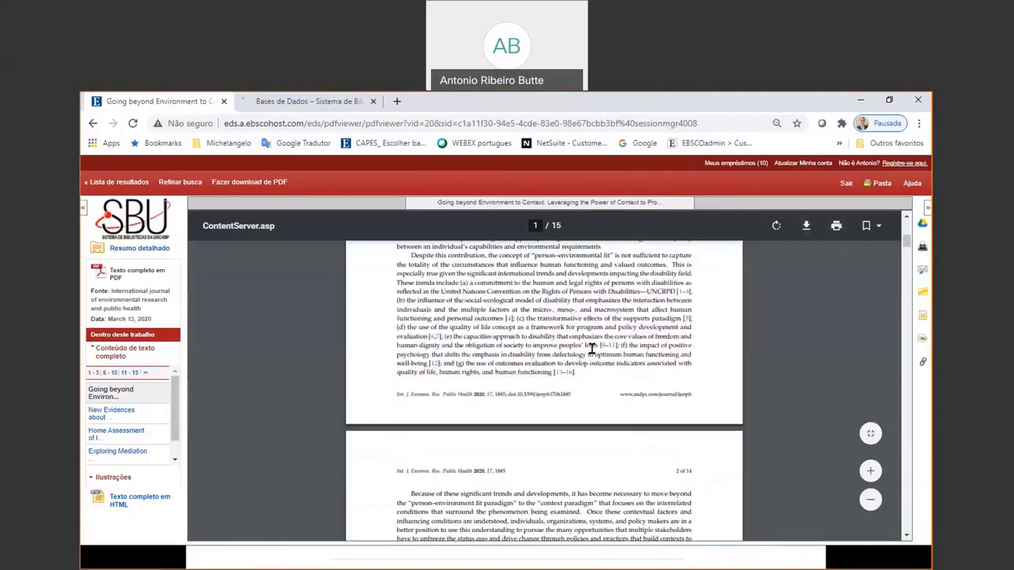
scroll(591, 350, up, 5)
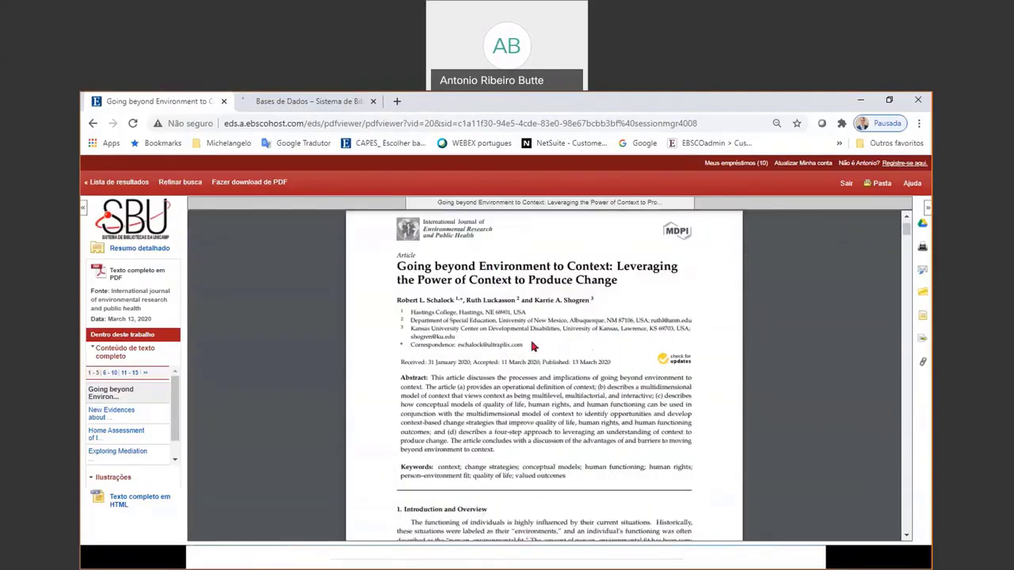
Select the abstract text in the PDF and check which context options are available for it.
drag(399, 379, 495, 449)
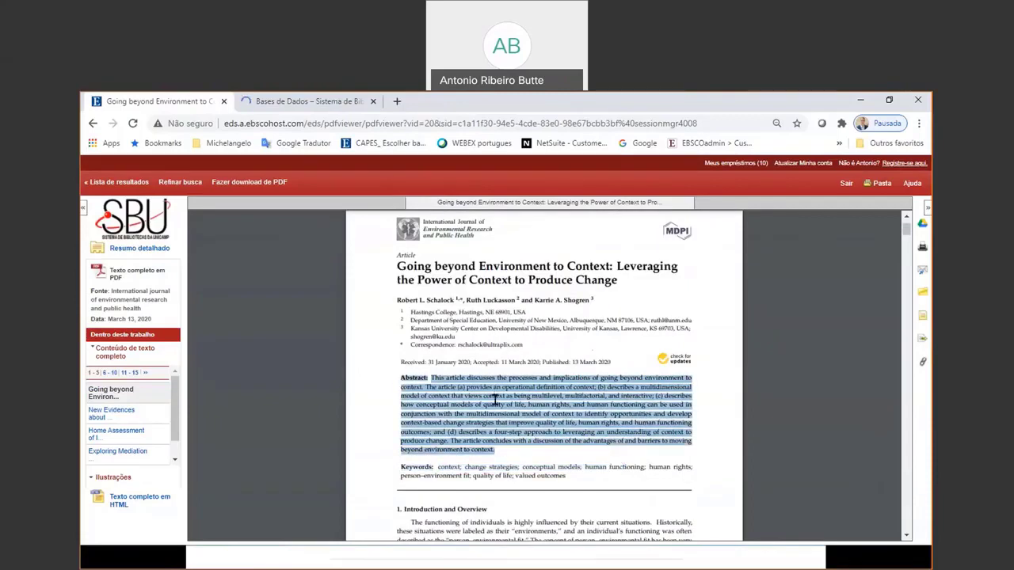
right_click(495, 404)
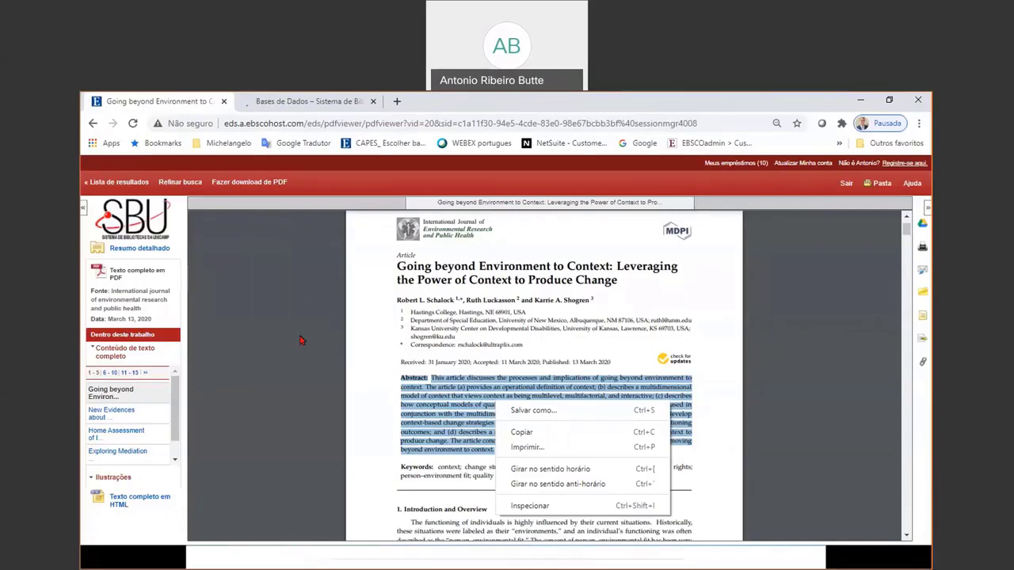
click(772, 339)
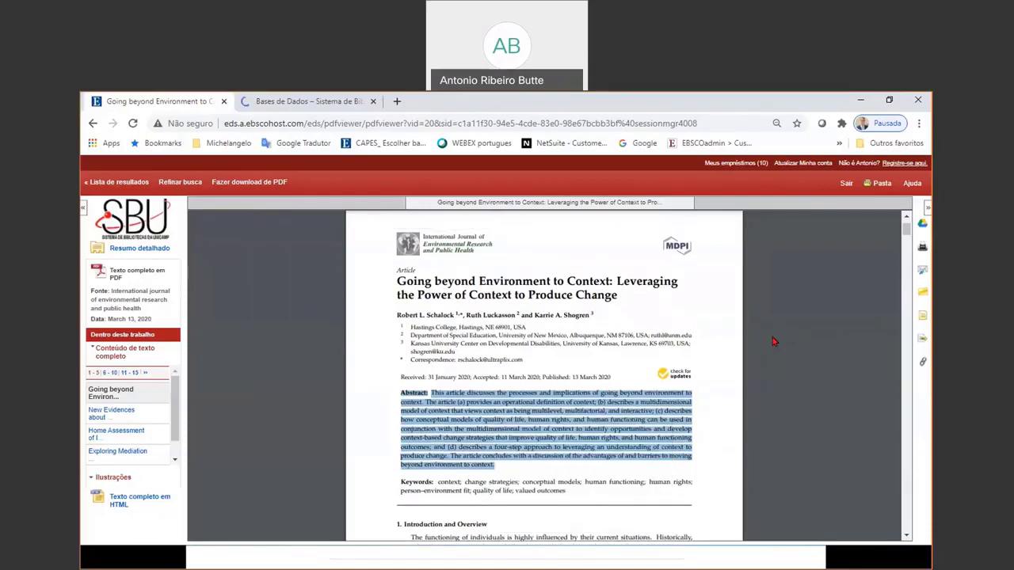
Return to the list of search results and open the advanced search.
click(116, 182)
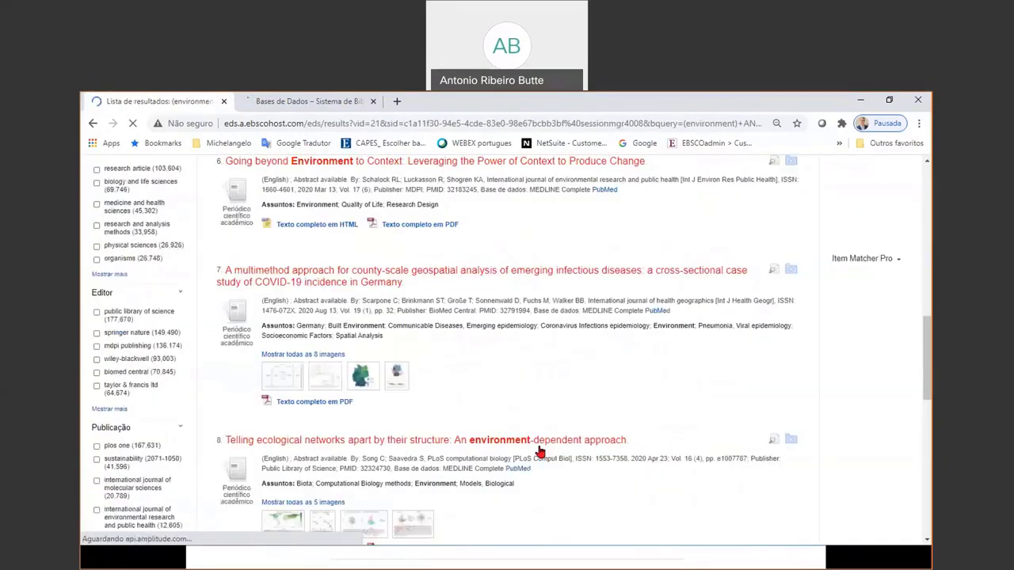
scroll(552, 402, up, 10)
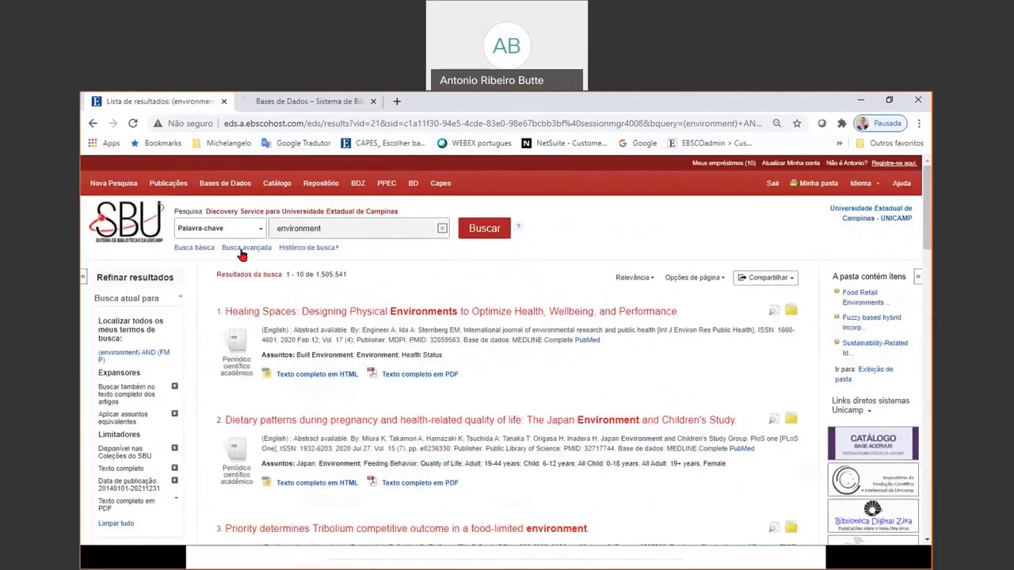
click(244, 250)
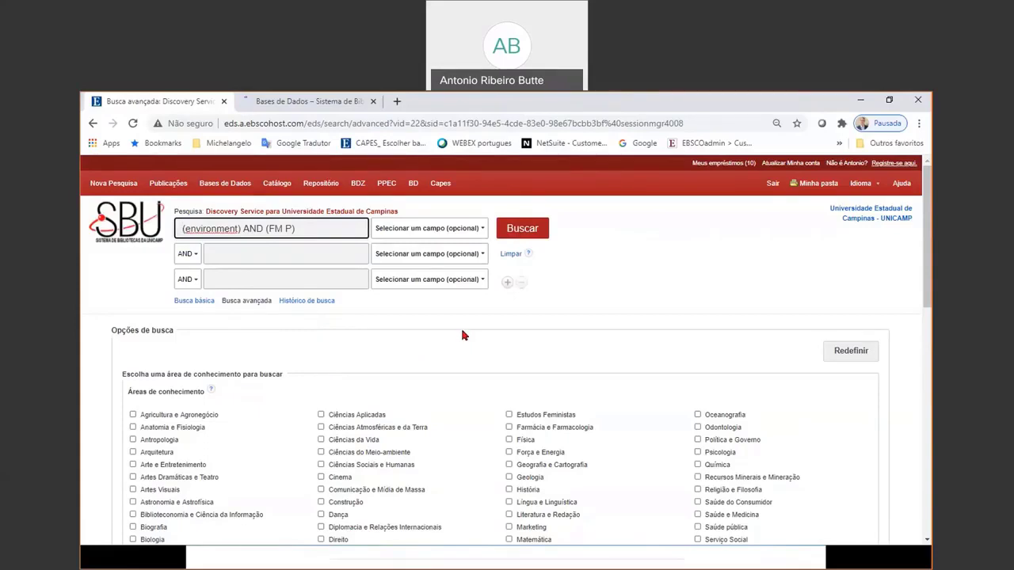
Check the Boolean operator choices for the second and third search rows, keeping AND in both.
click(190, 254)
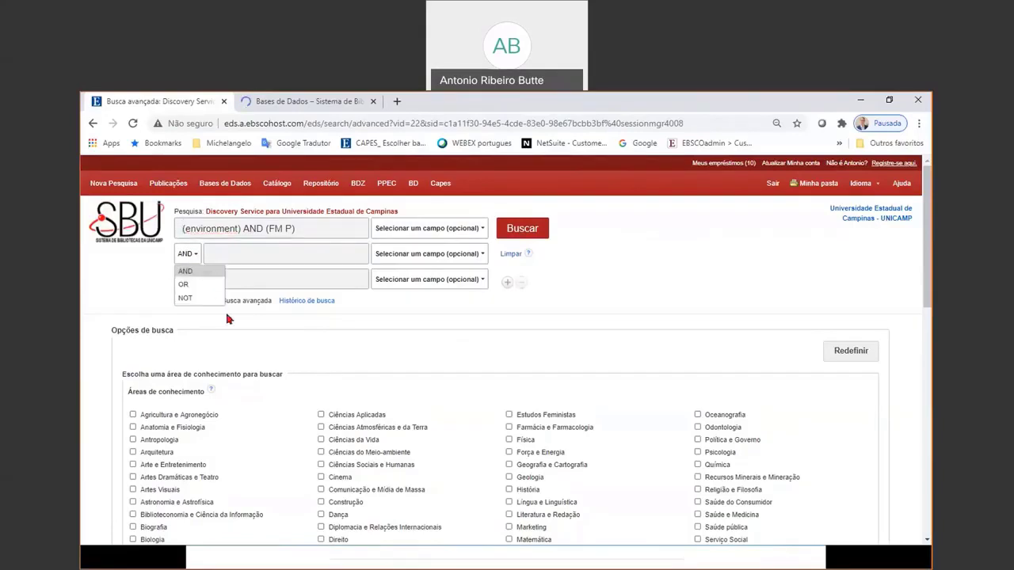
click(194, 271)
click(197, 286)
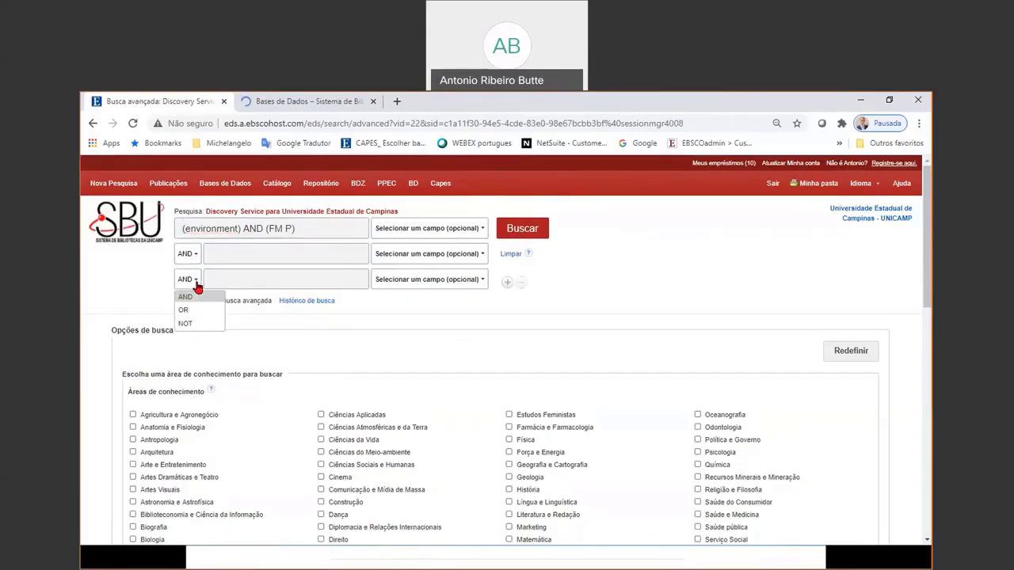
click(194, 297)
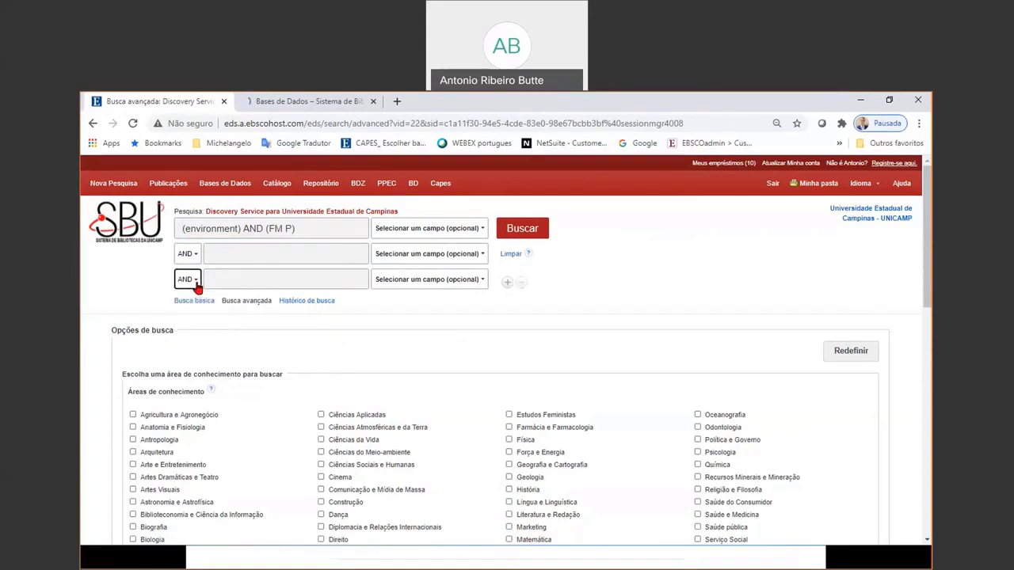
Add two extra search rows and show the search field choices for the first row.
click(505, 283)
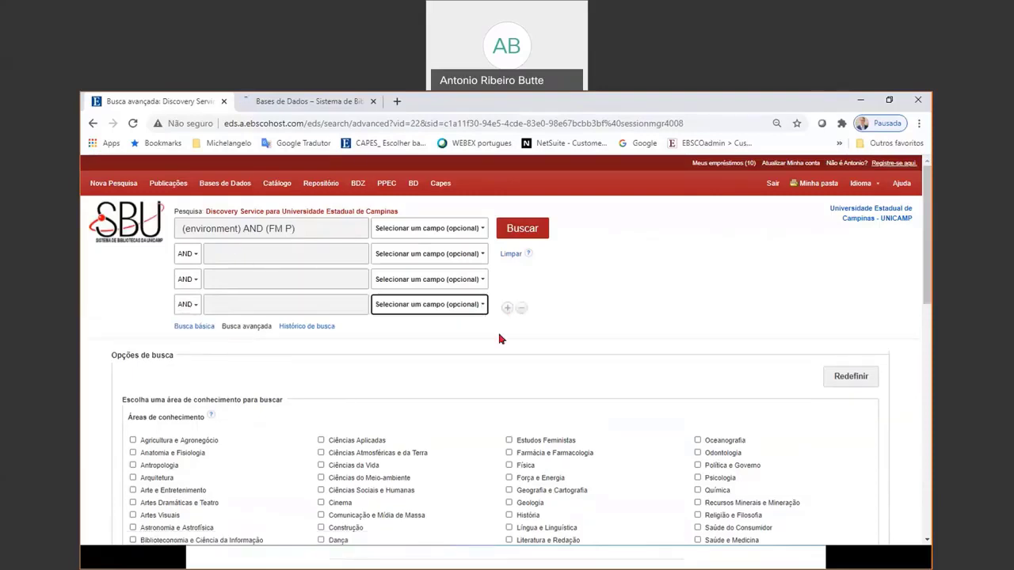
click(506, 308)
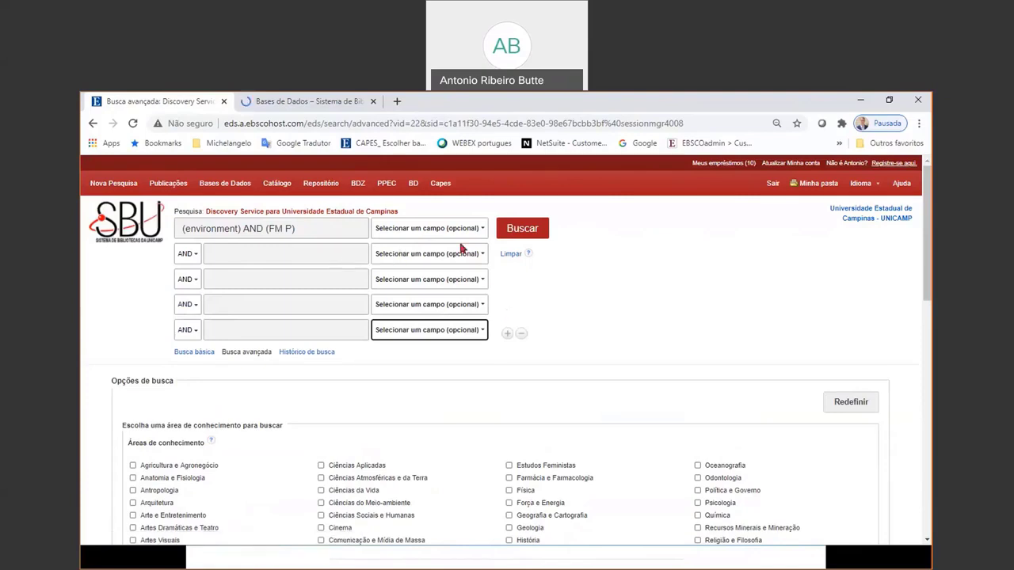
click(481, 230)
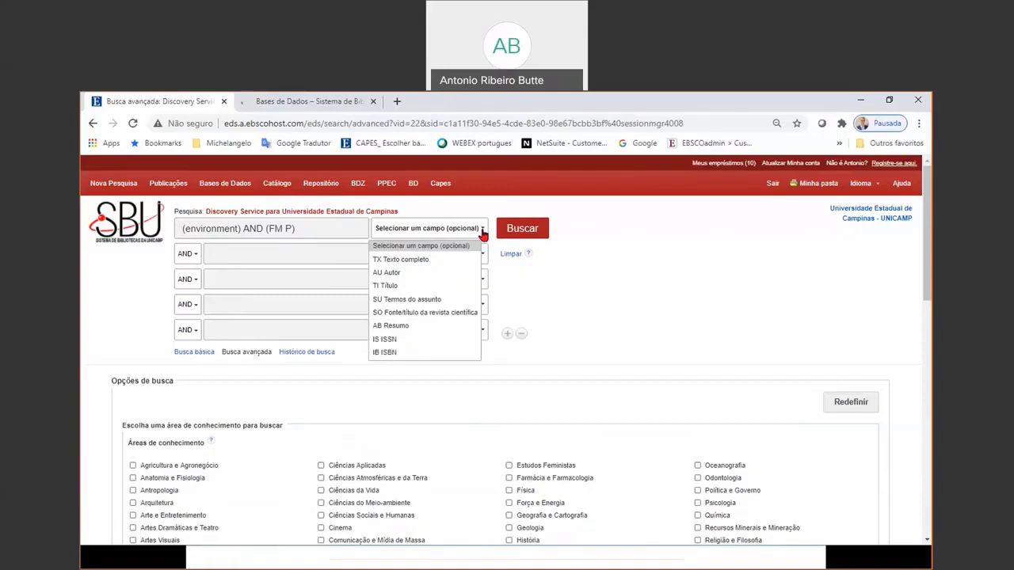
Examine the advanced search options: knowledge areas, search modes, expanders and result limiters down to the image types.
scroll(653, 361, down, 2)
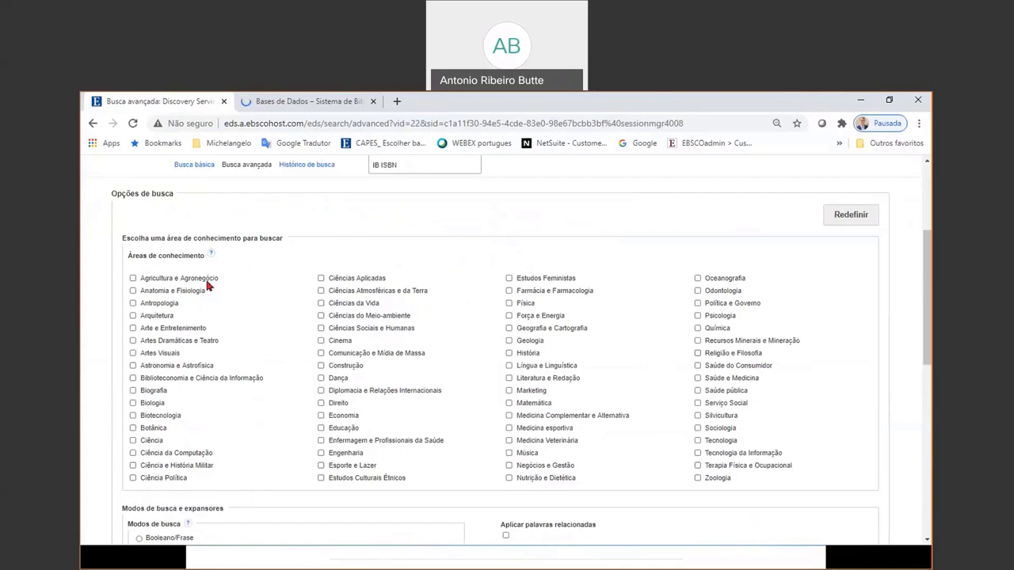
scroll(446, 432, down, 3)
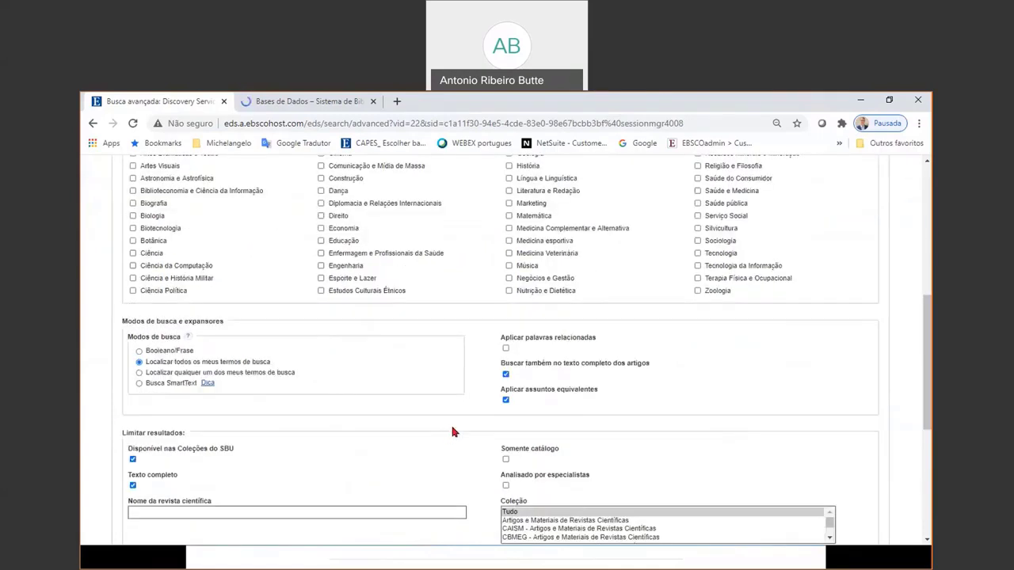
scroll(491, 407, down, 2)
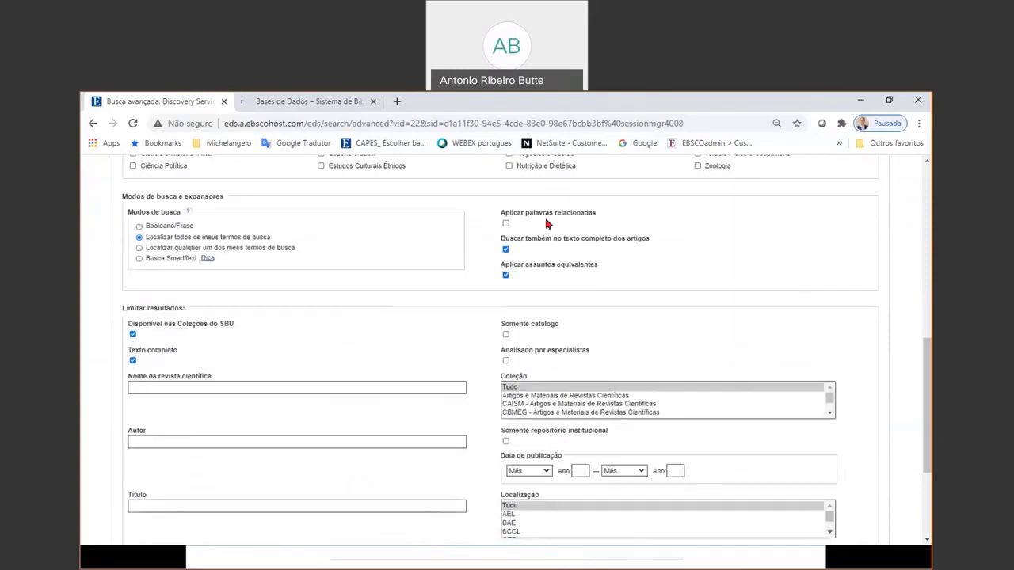
scroll(688, 317, down, 1)
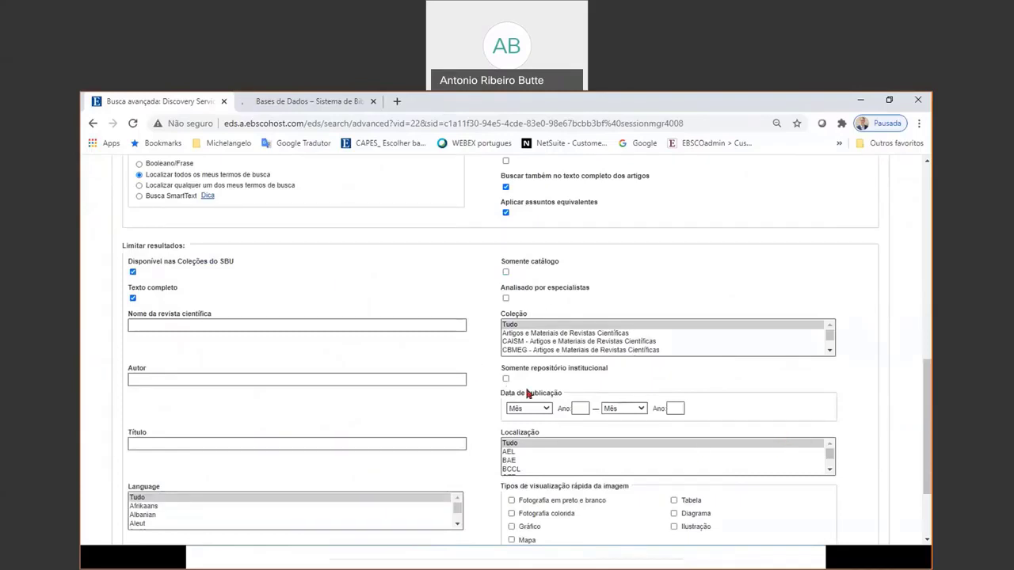
scroll(578, 381, down, 3)
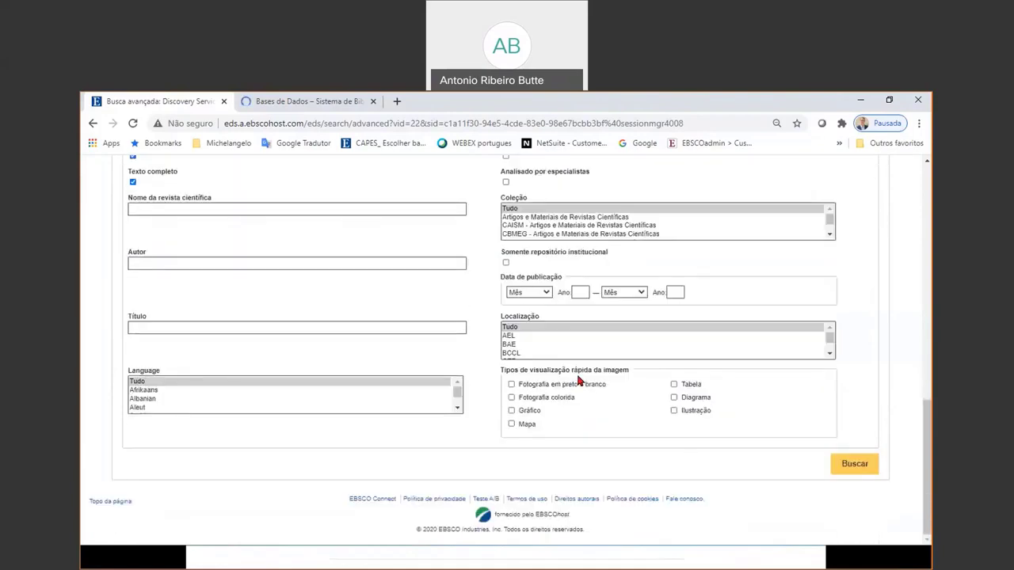
scroll(578, 380, up, 10)
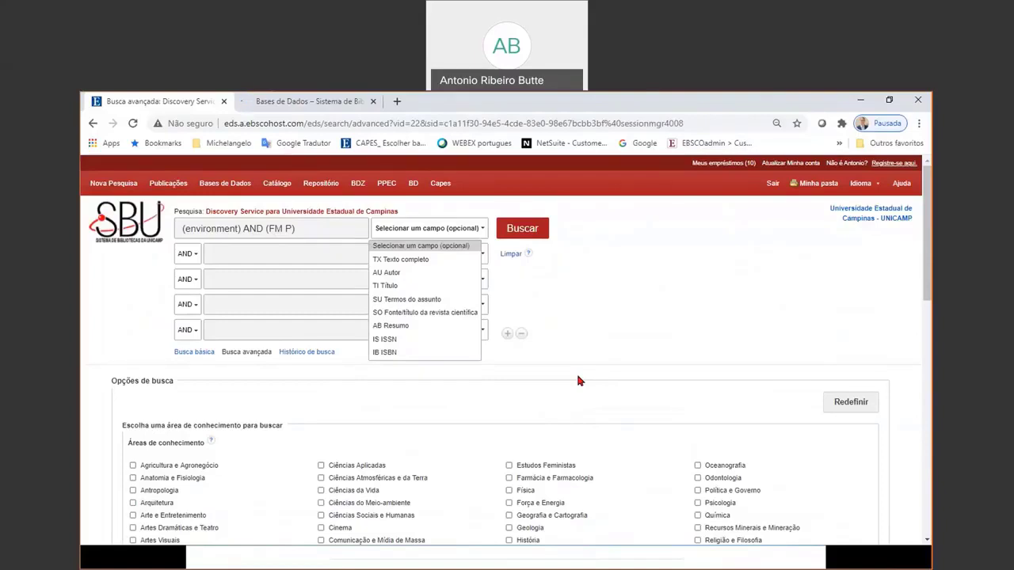
Set "global warming" as the AND term in the second search row and remove the two extra rows.
click(522, 338)
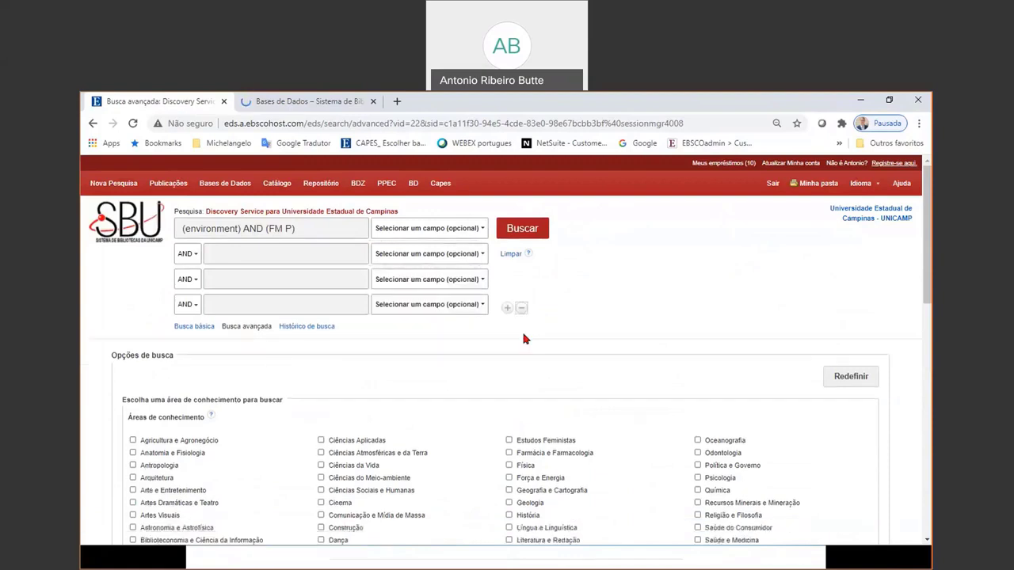
click(210, 253)
text(glo)
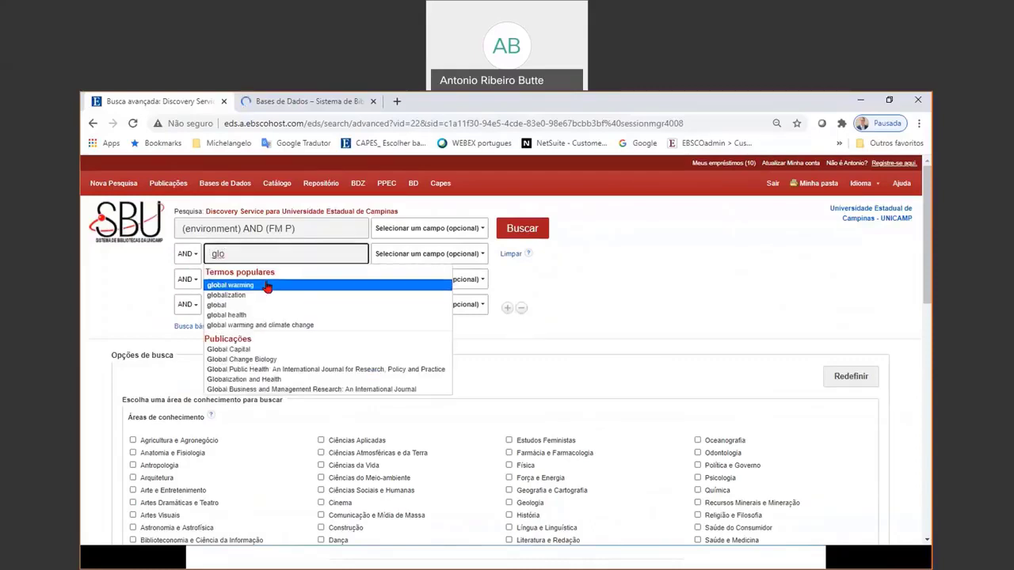
click(258, 286)
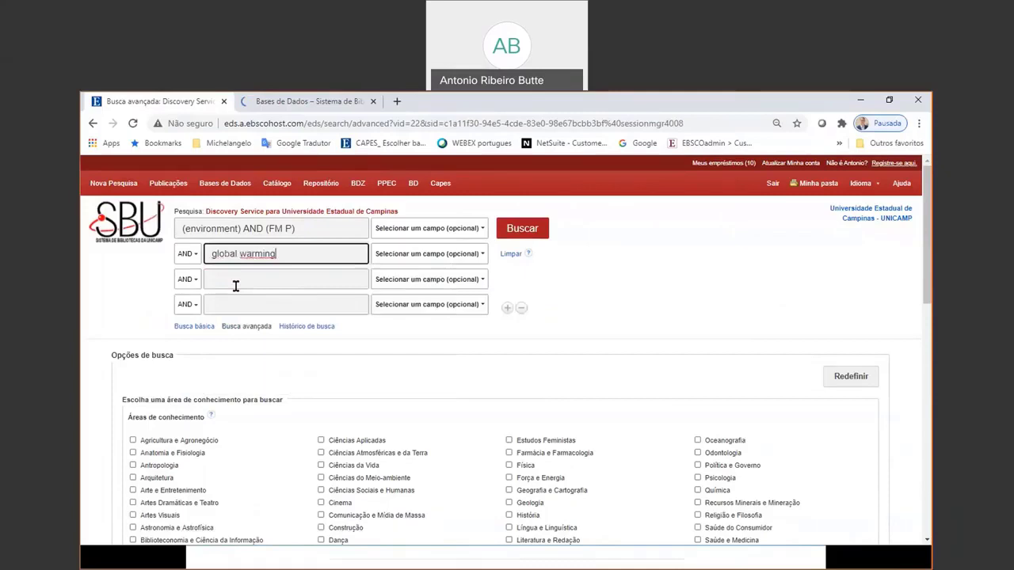
click(520, 308)
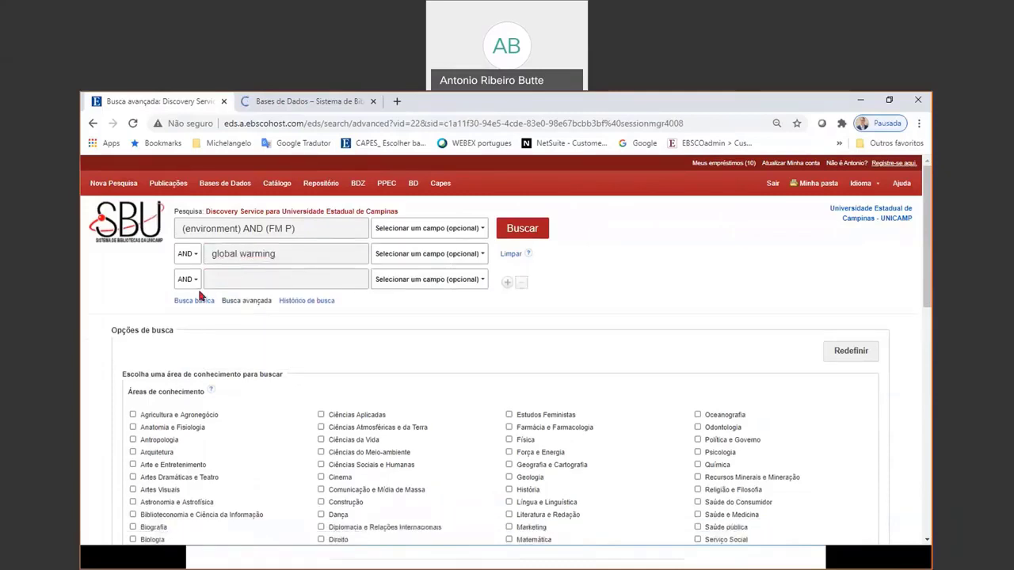
Exclude "politics" in the third search row with the NOT operator.
click(187, 278)
click(185, 323)
click(240, 280)
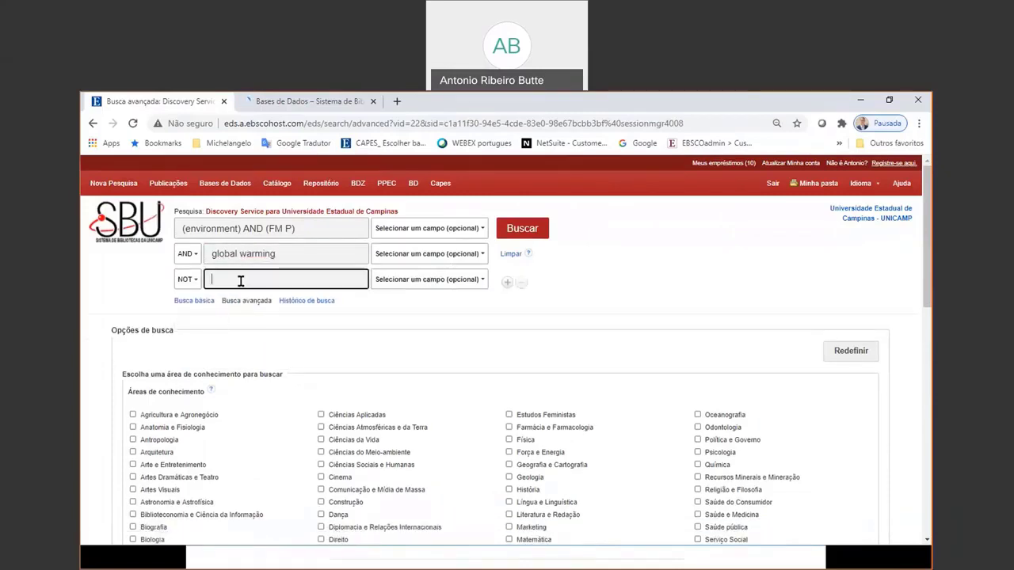
text(poli)
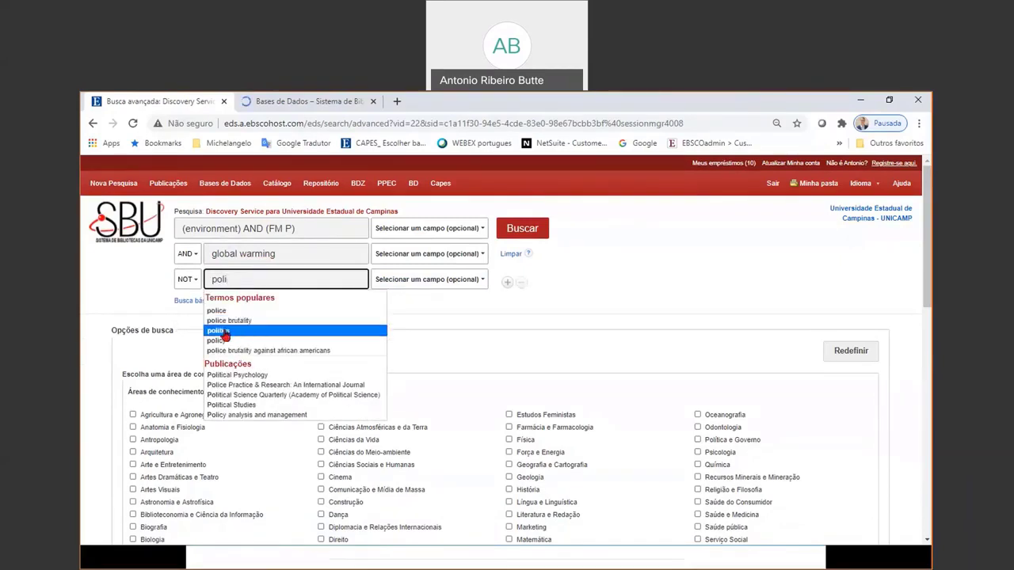
click(236, 331)
Restrict the search to the knowledge areas Ciências da Vida, Ciências do Meio-ambiente and Ciências Sociais e Humanas.
scroll(403, 369, down, 1)
scroll(405, 378, down, 2)
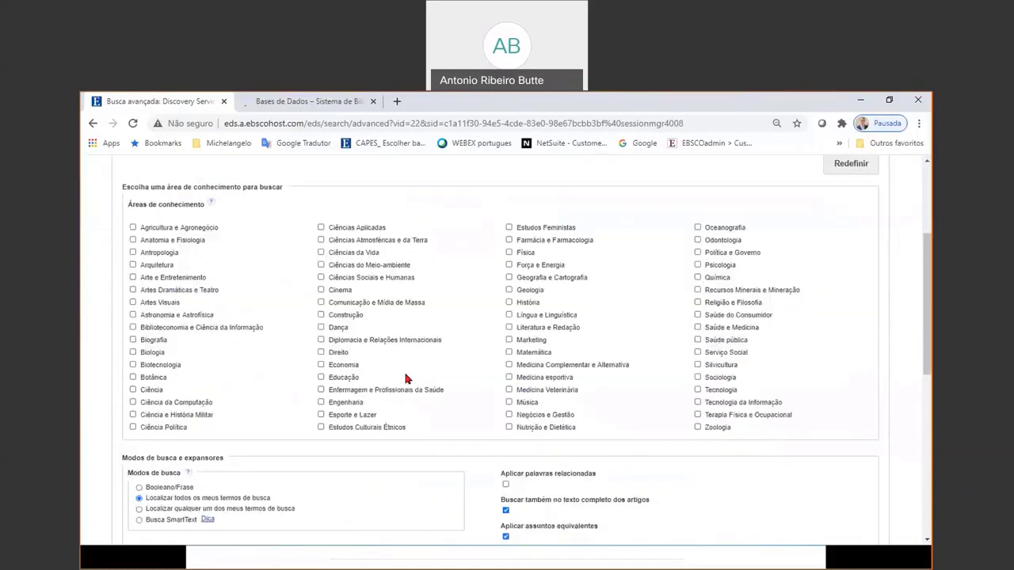
click(321, 253)
click(321, 265)
click(320, 277)
Limit the publication date to the range from Janeiro 2010 to Dezembro 2021.
scroll(412, 465, down, 3)
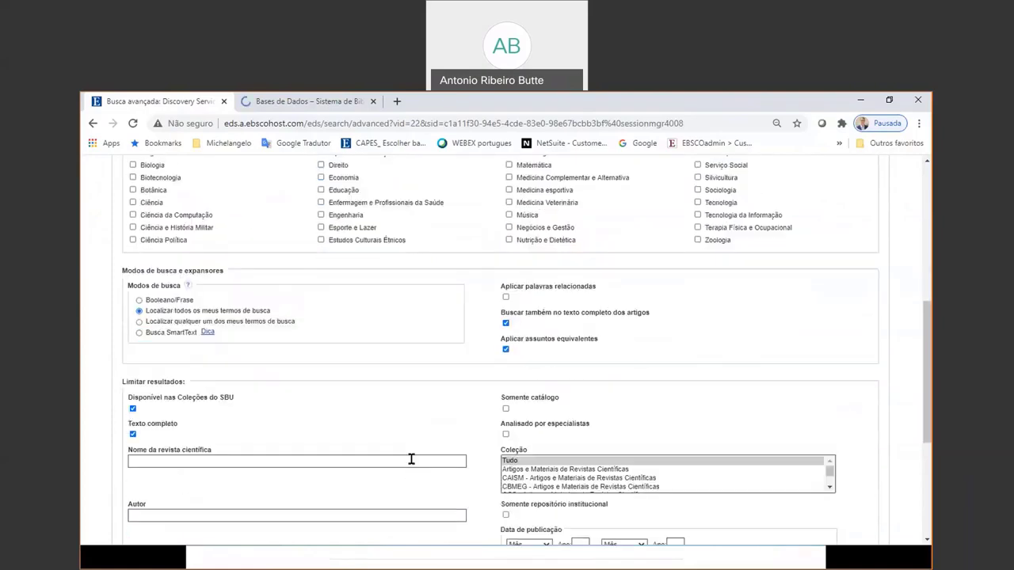
scroll(411, 458, down, 1)
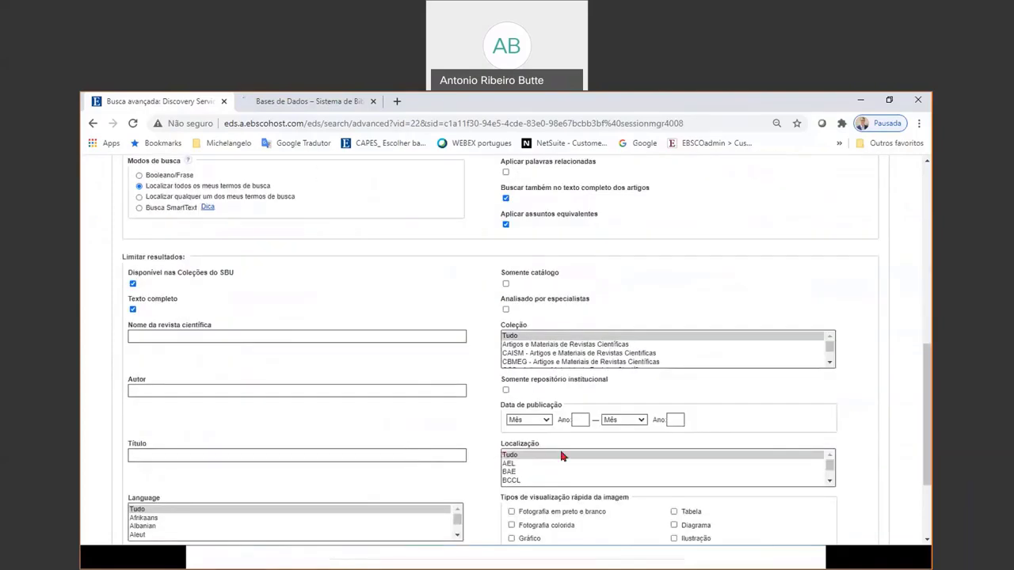
click(547, 420)
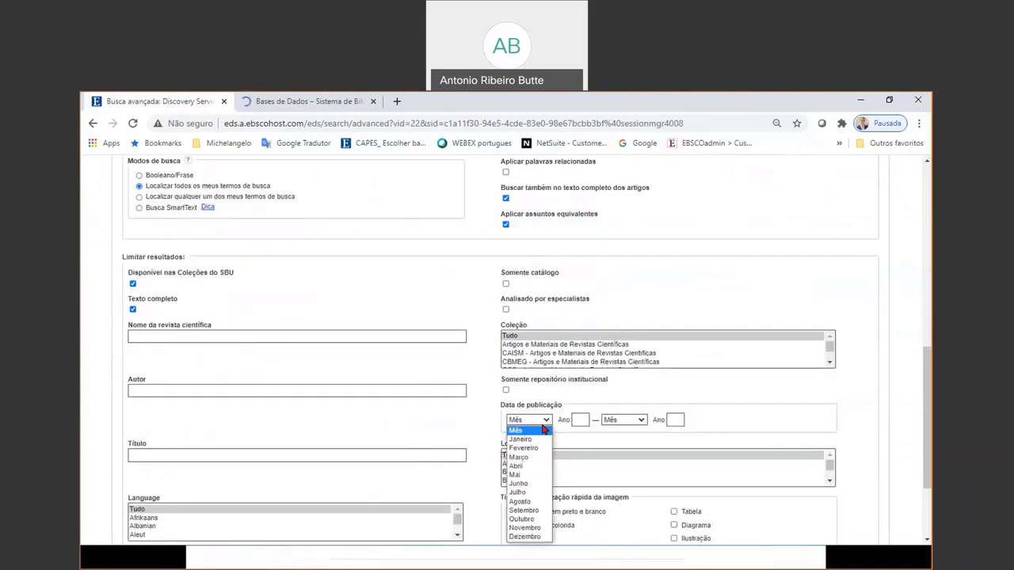
click(519, 439)
click(580, 420)
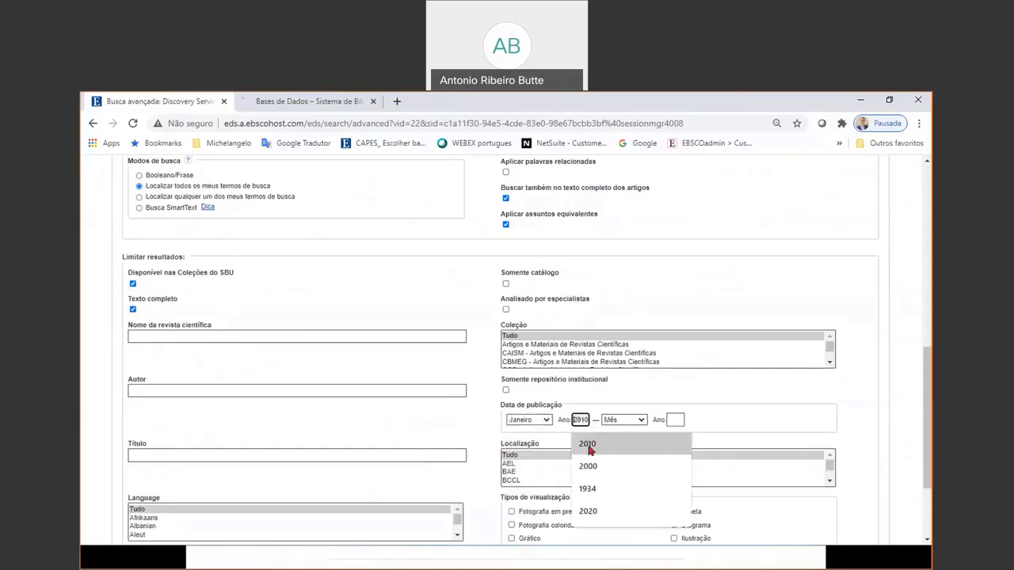
click(587, 444)
click(638, 420)
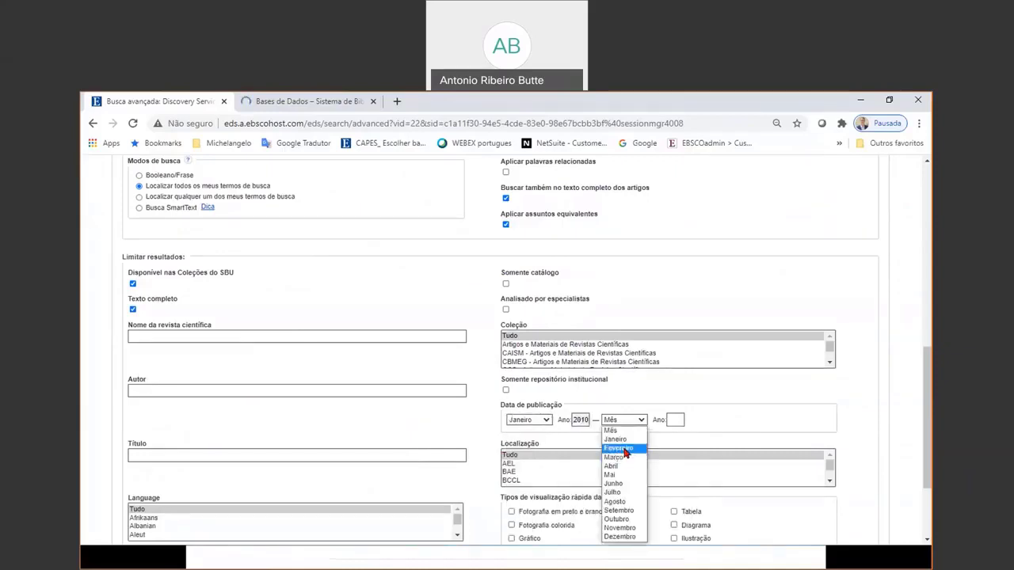
click(634, 537)
click(673, 420)
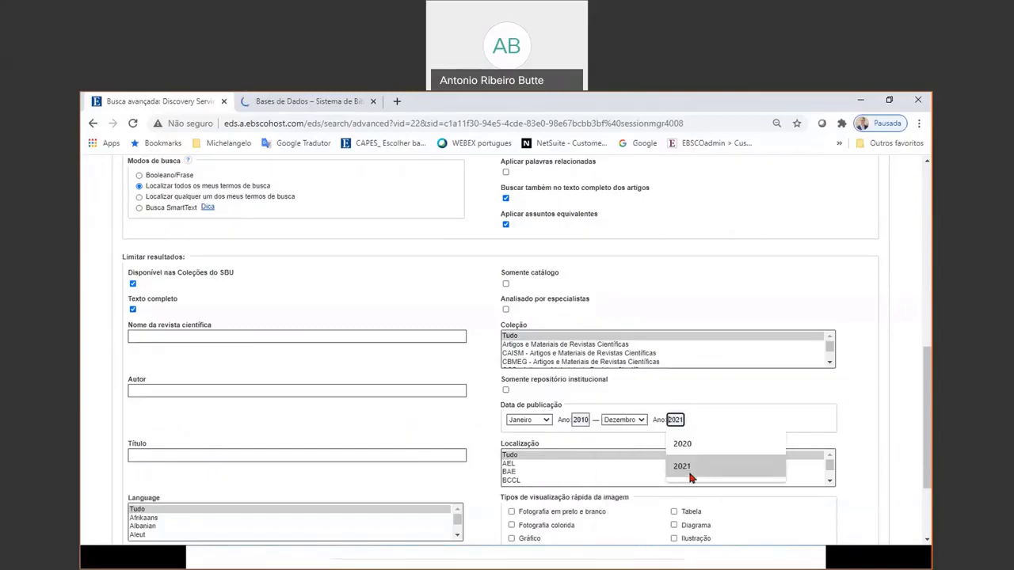
click(689, 472)
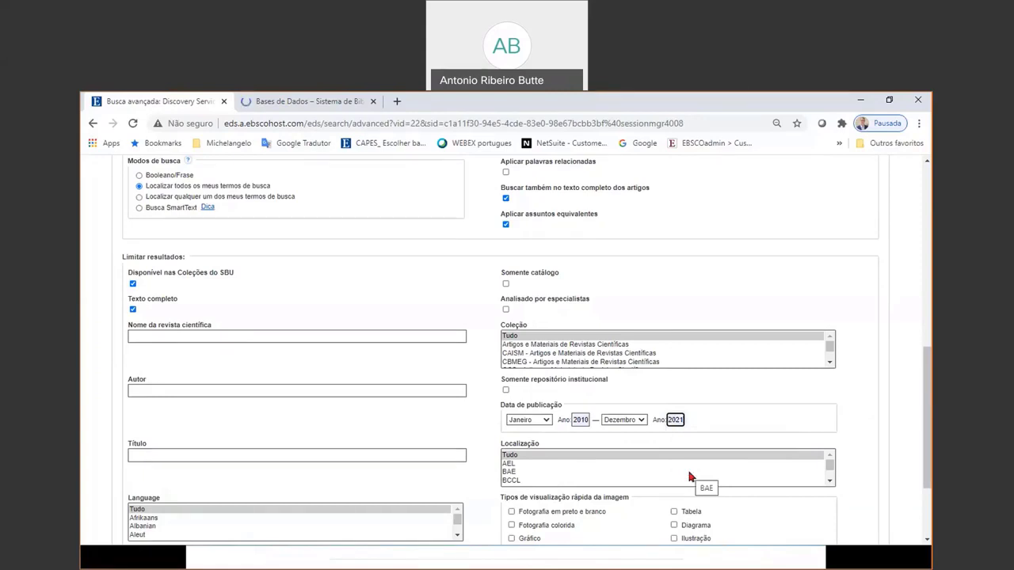
Look through the location limiter, run the advanced search, and highlight the total number of results.
scroll(689, 475, down, 2)
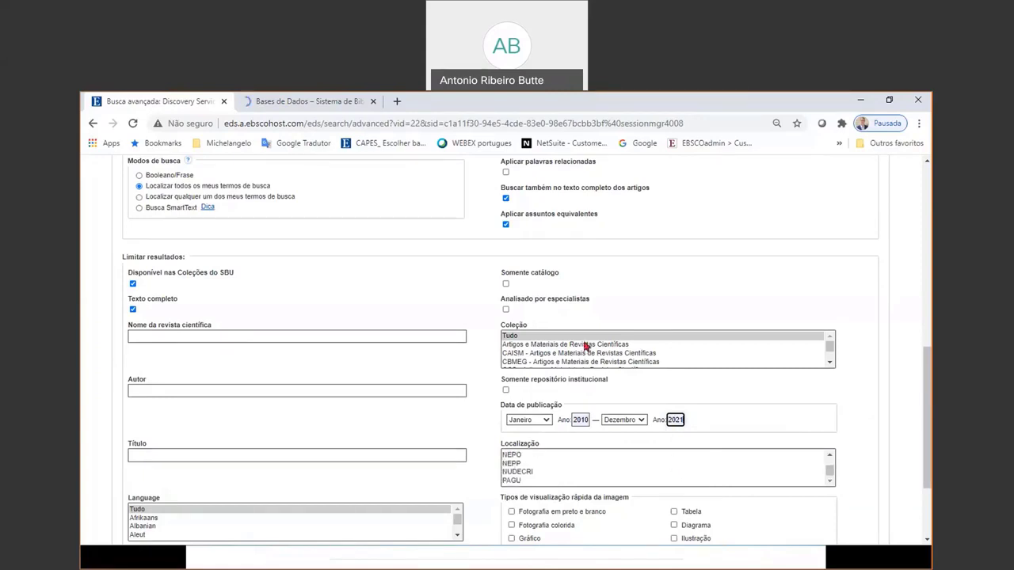
scroll(584, 344, up, 4)
scroll(404, 308, up, 3)
click(519, 232)
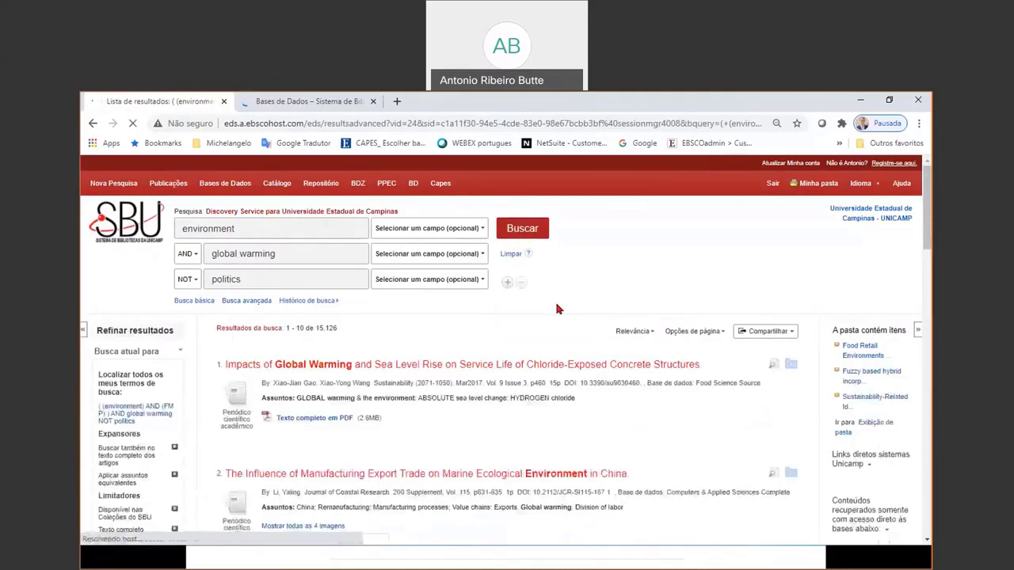
double_click(327, 328)
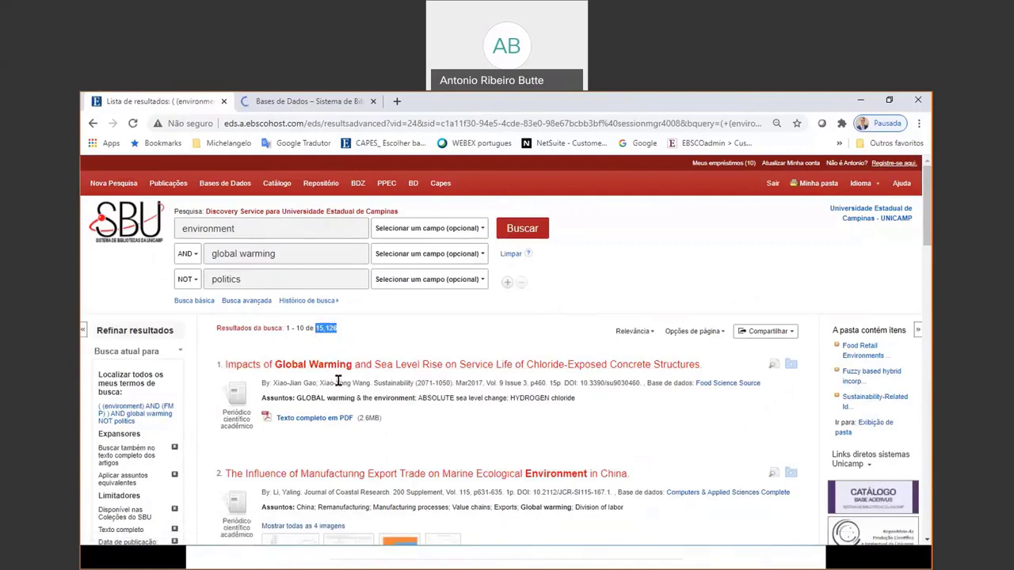
Review the applied limiters and restrict the results to the resource type Revistas acadêmicas.
scroll(143, 415, down, 4)
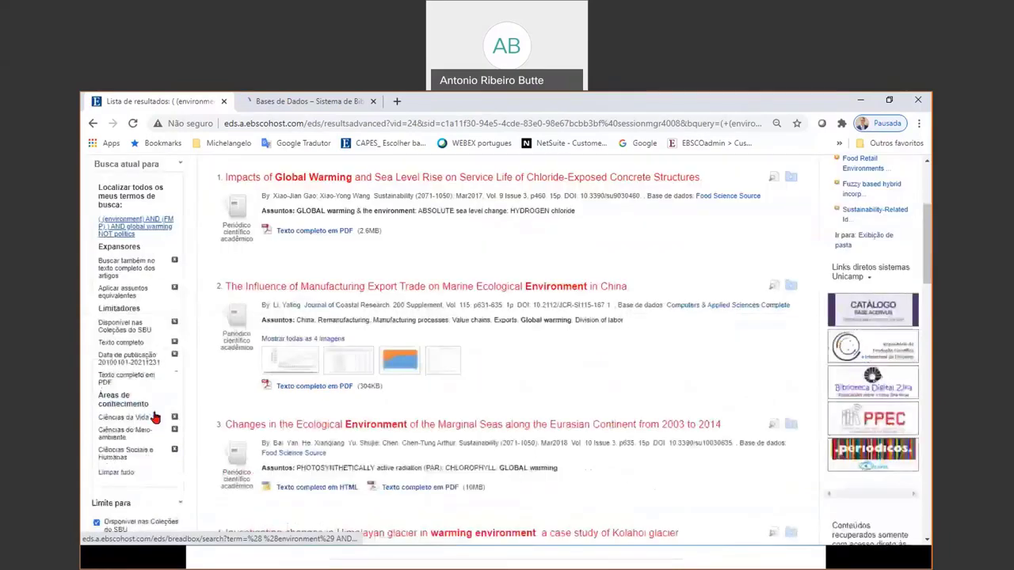
scroll(156, 417, down, 3)
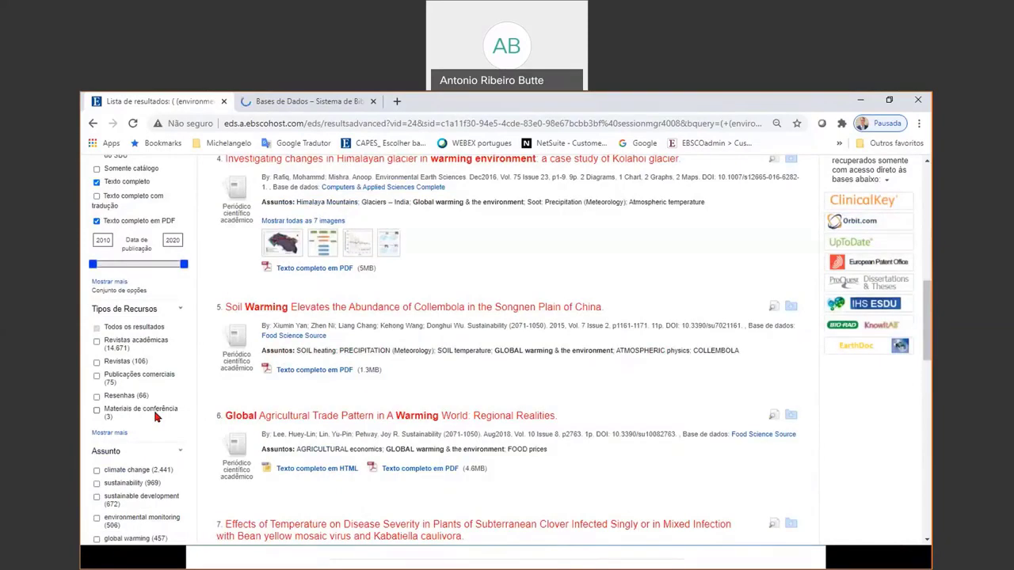
scroll(157, 415, up, 1)
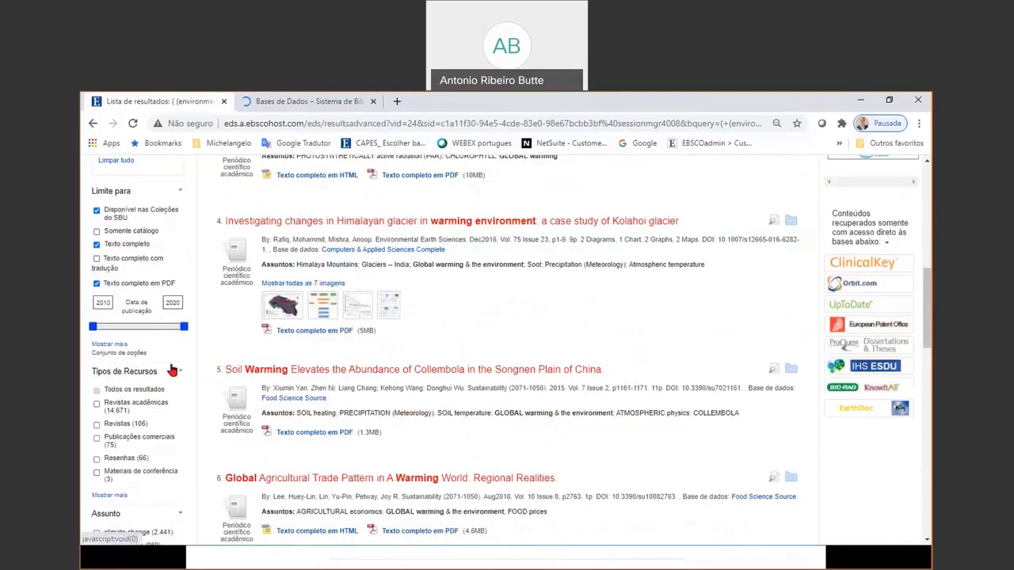
scroll(168, 369, down, 2)
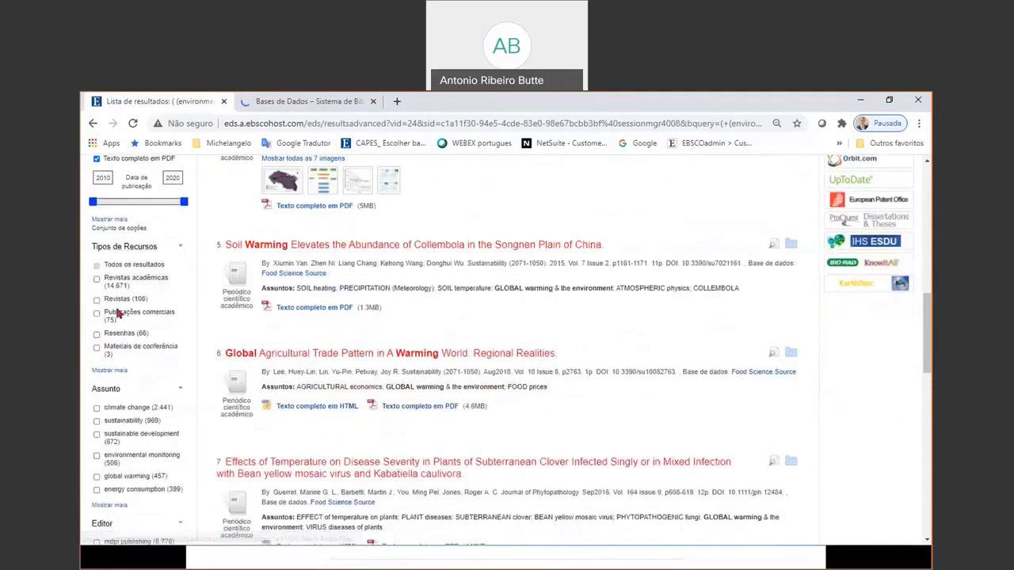
click(97, 279)
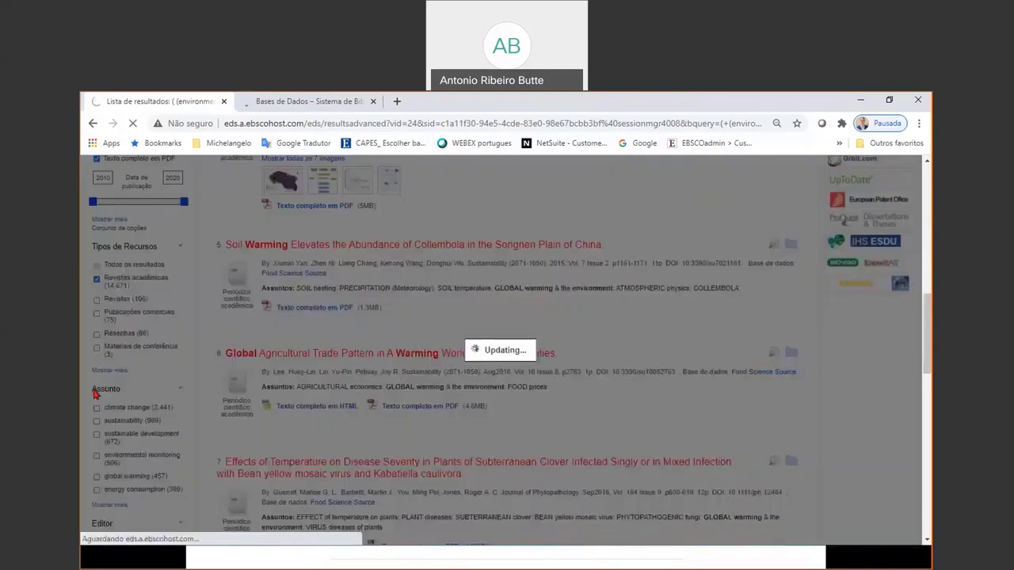
Add Materiais de conferência to the selected resource types for the results.
scroll(133, 446, down, 10)
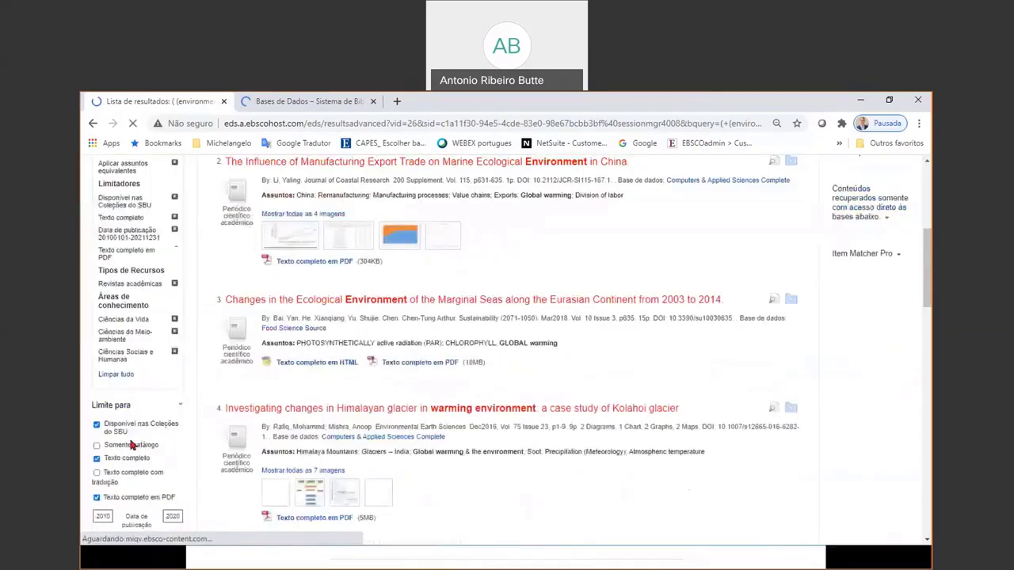
scroll(119, 427, down, 2)
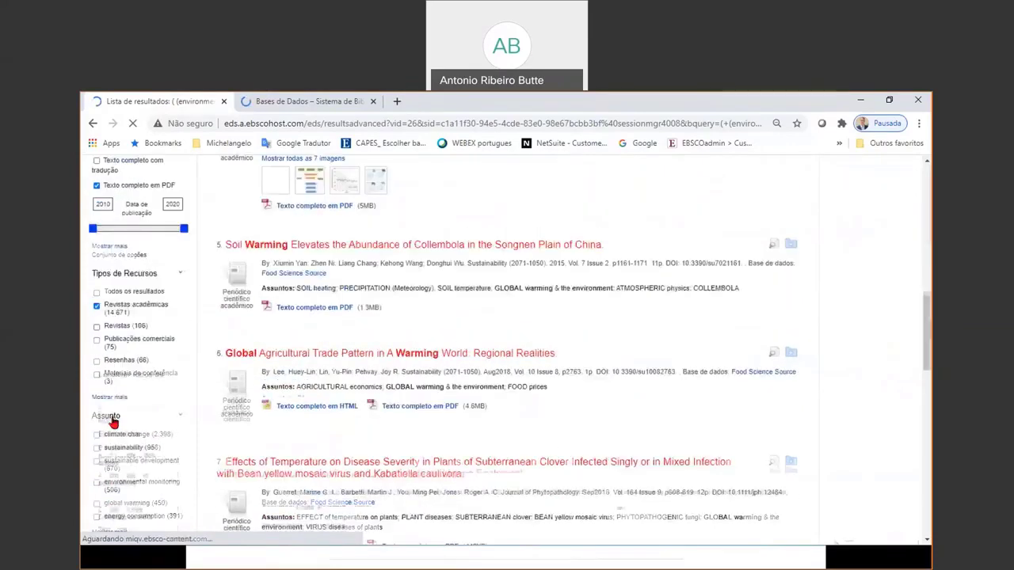
scroll(103, 396, down, 2)
scroll(98, 377, down, 3)
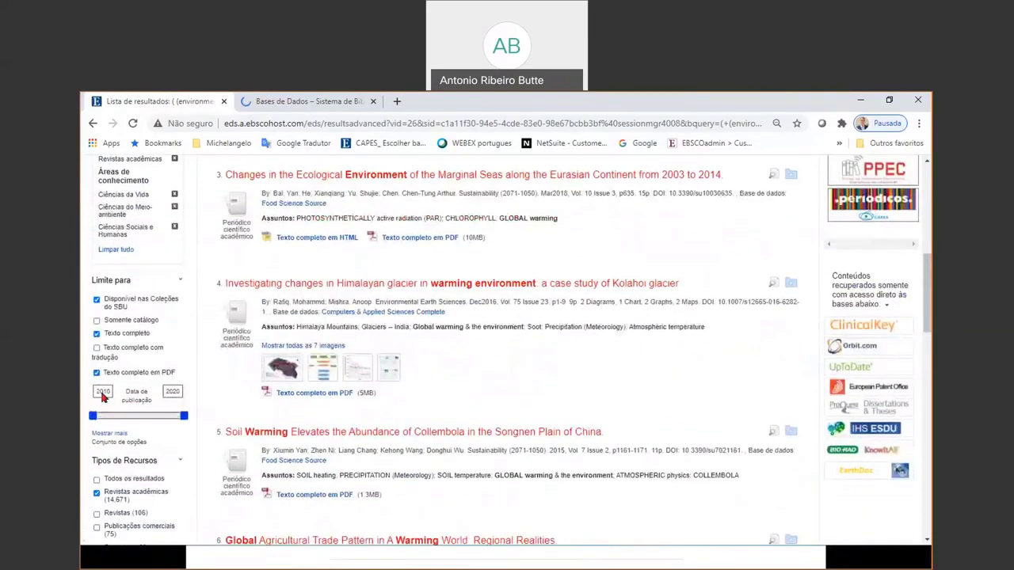
scroll(101, 380, down, 3)
click(97, 311)
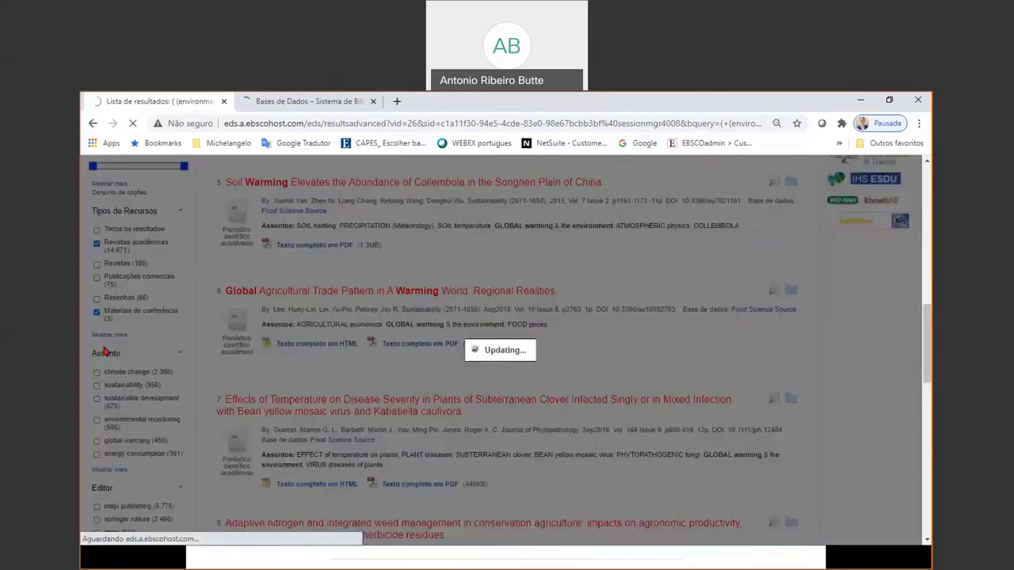
Narrow the results to the subject "climate change" in the Assunto filter.
scroll(104, 351, down, 1)
scroll(104, 351, down, 1)
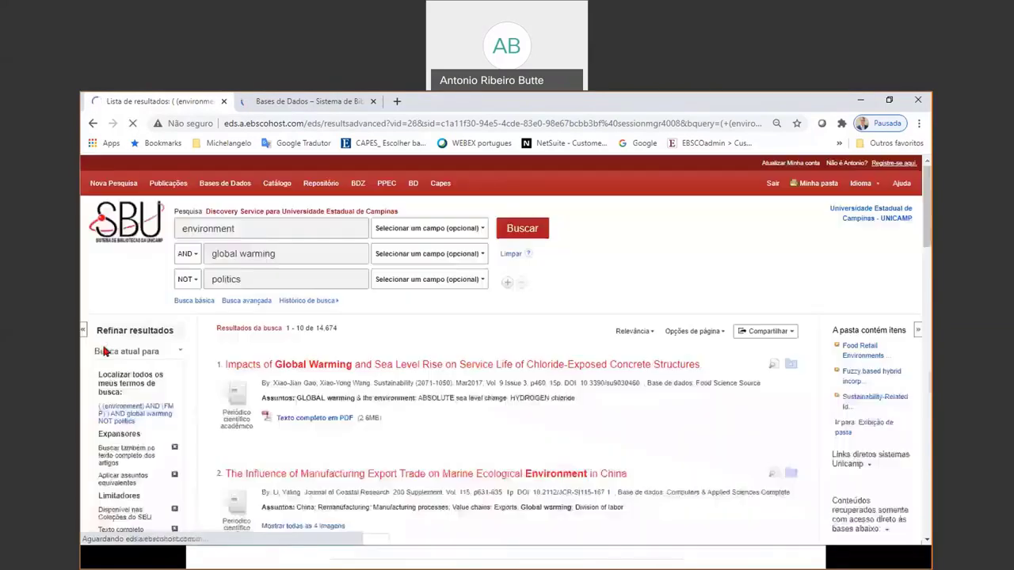
scroll(104, 351, down, 3)
scroll(104, 351, down, 8)
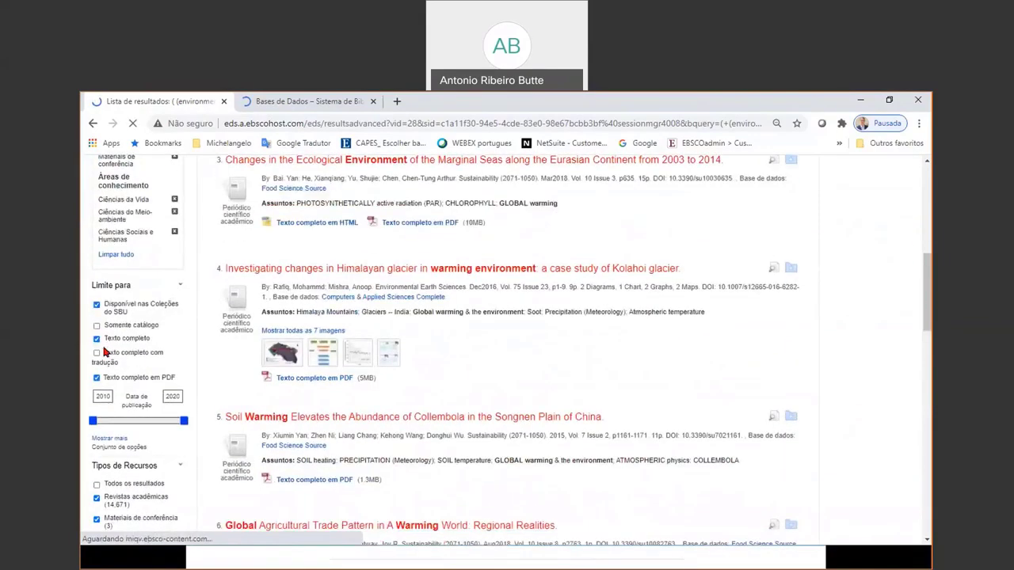
scroll(104, 351, up, 1)
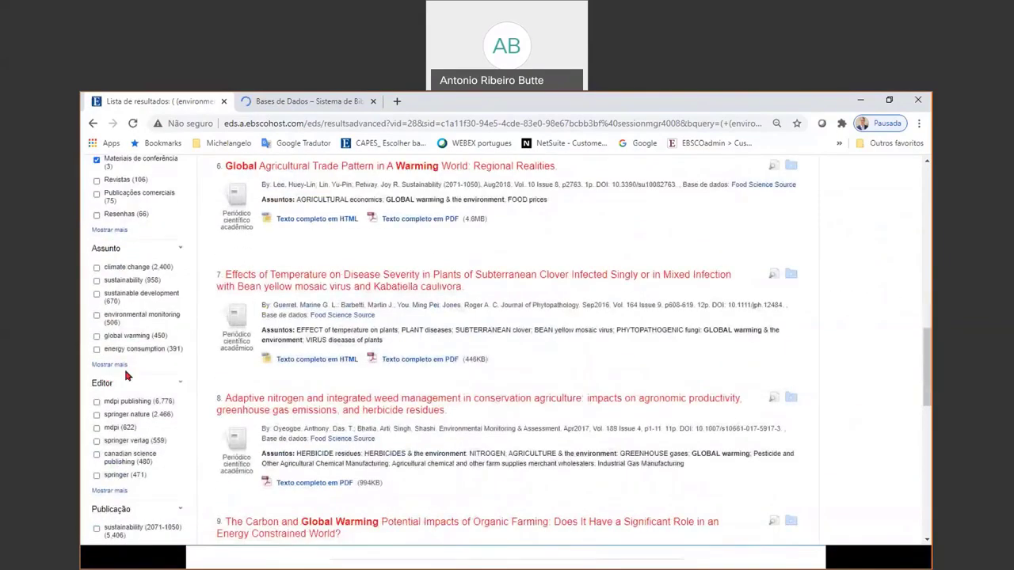
click(97, 267)
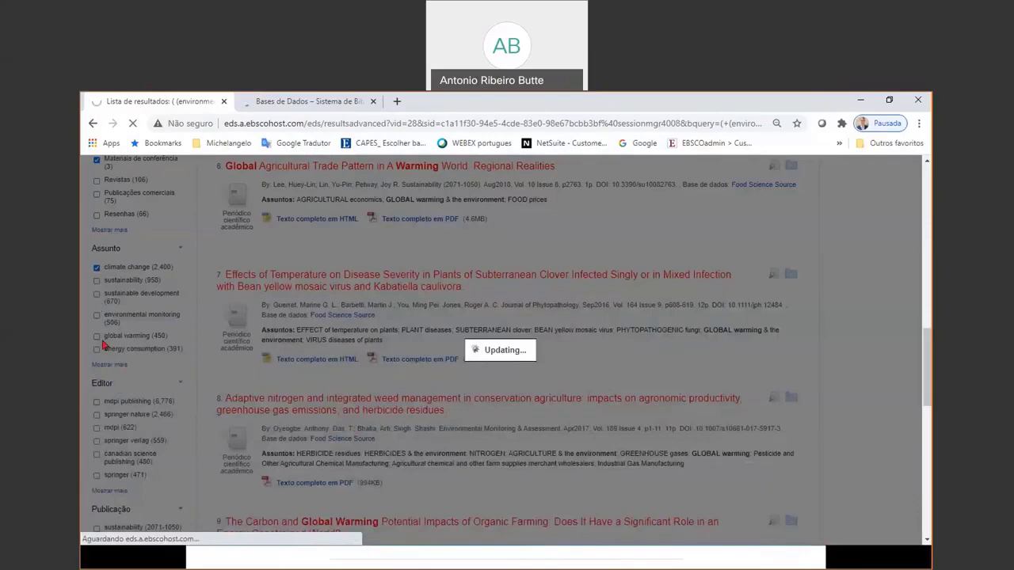
Review the expanders, limiters and filters of the current search, and open the first image thumbnail of the first result.
scroll(110, 352, down, 2)
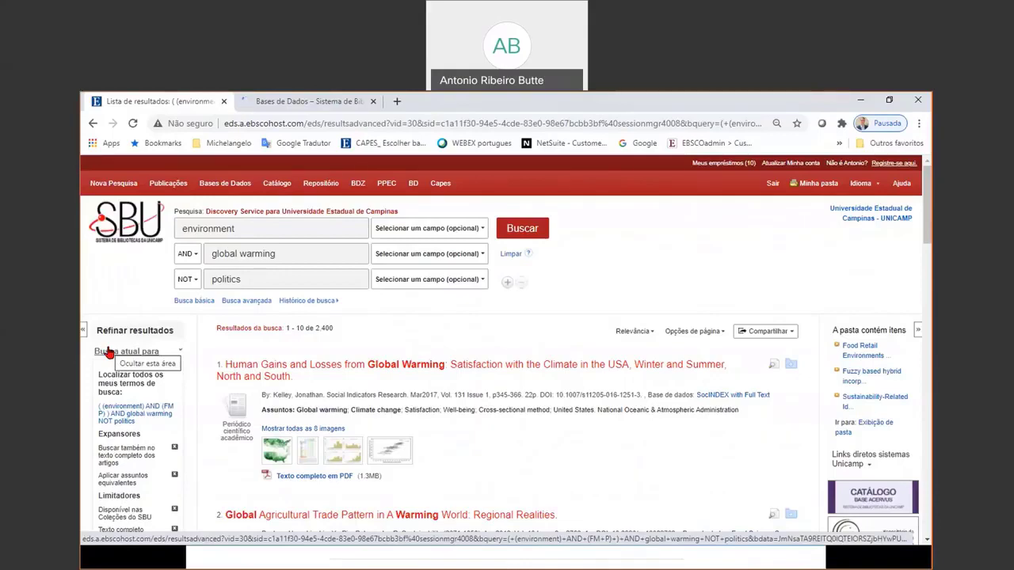
scroll(142, 348, down, 2)
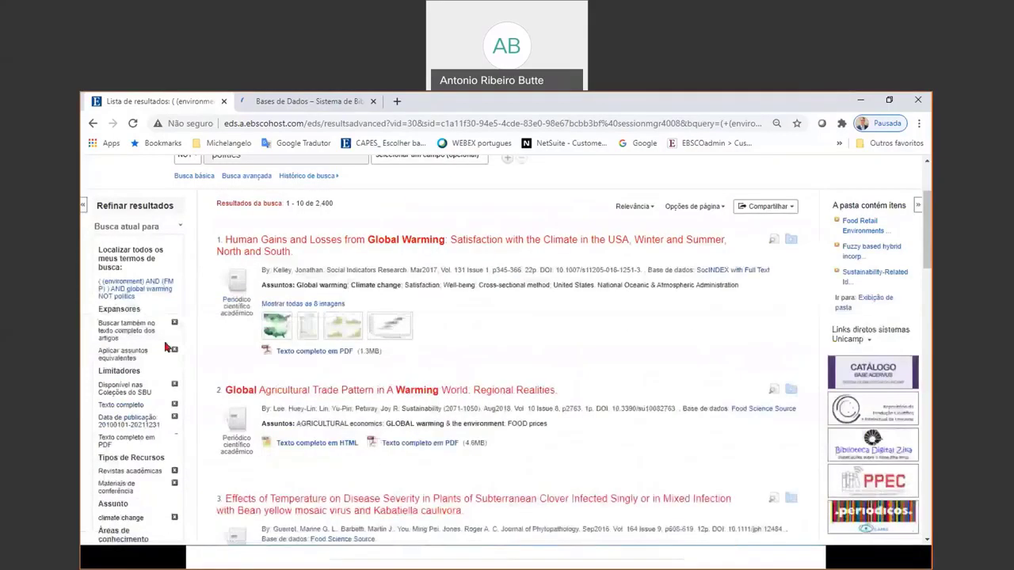
scroll(166, 347, down, 2)
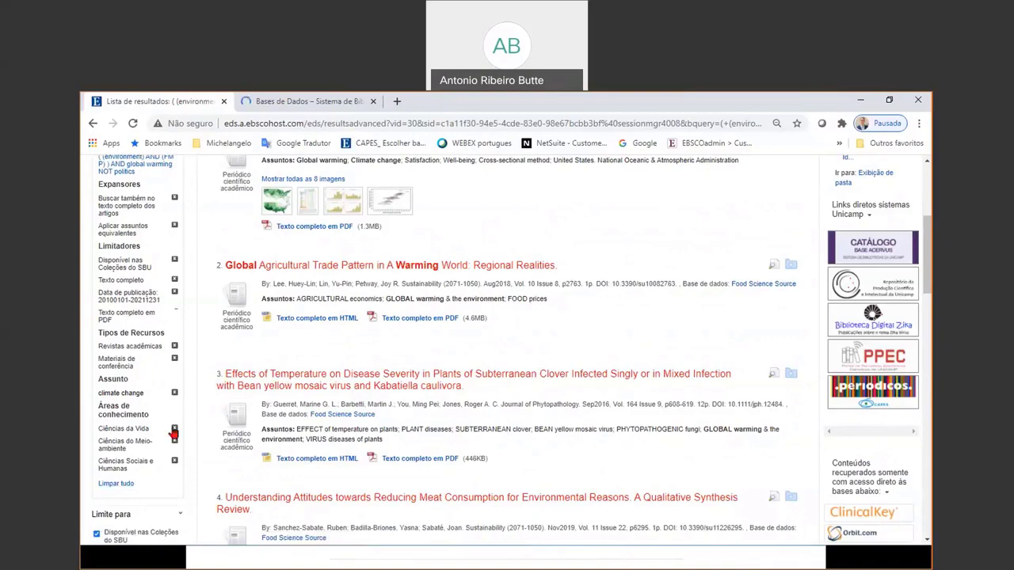
scroll(168, 364, up, 3)
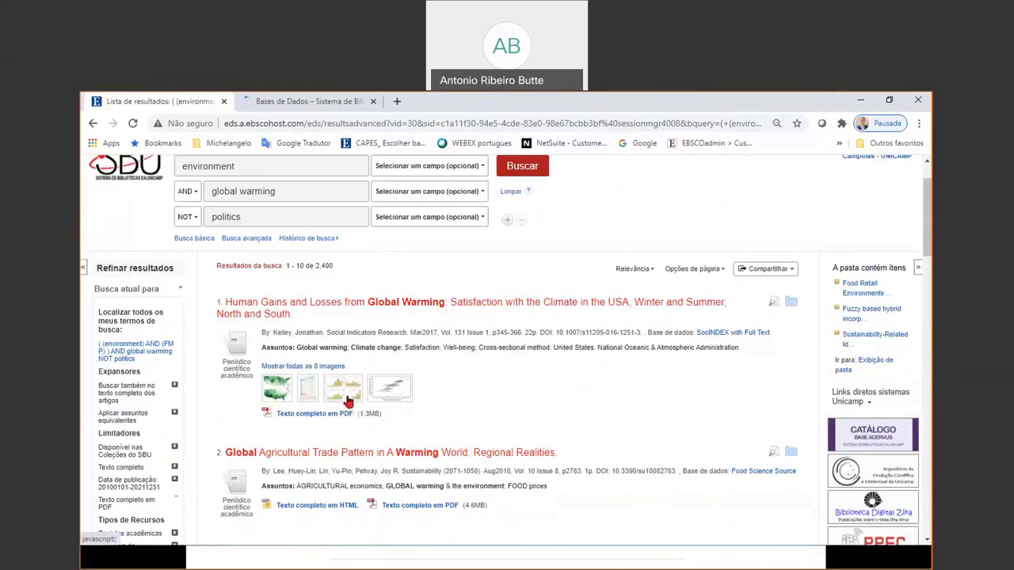
click(277, 387)
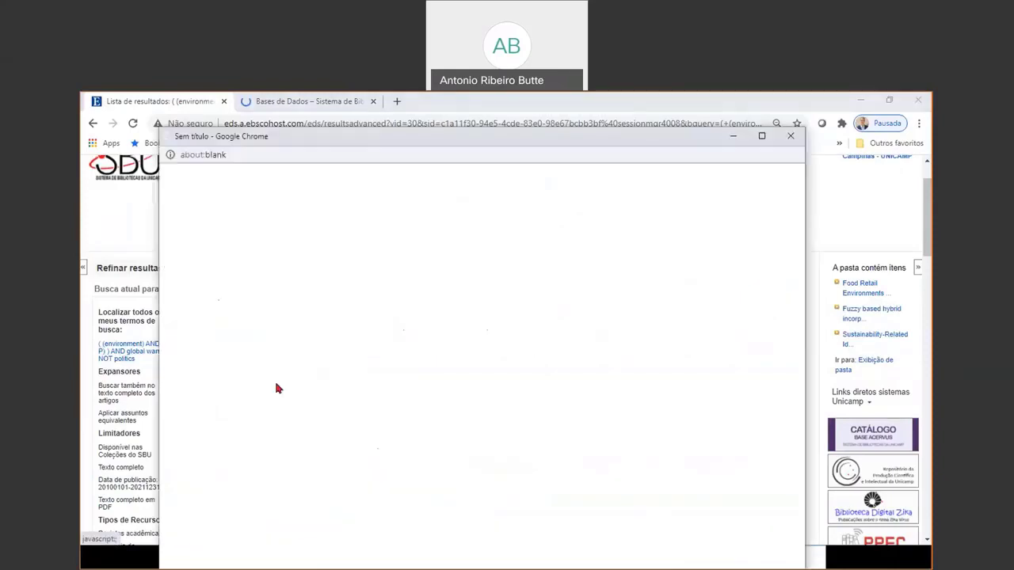